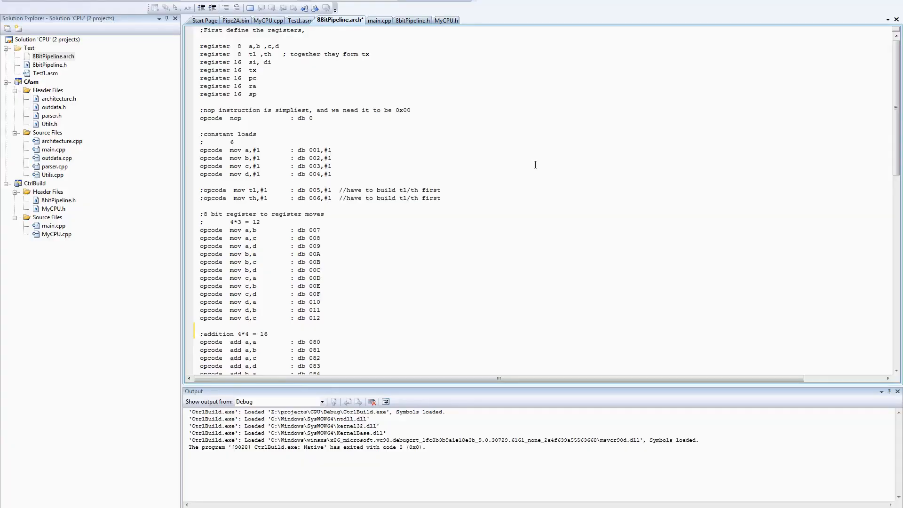
pyautogui.scroll(-5, 534, 164)
pyautogui.scroll(-5, 534, 164)
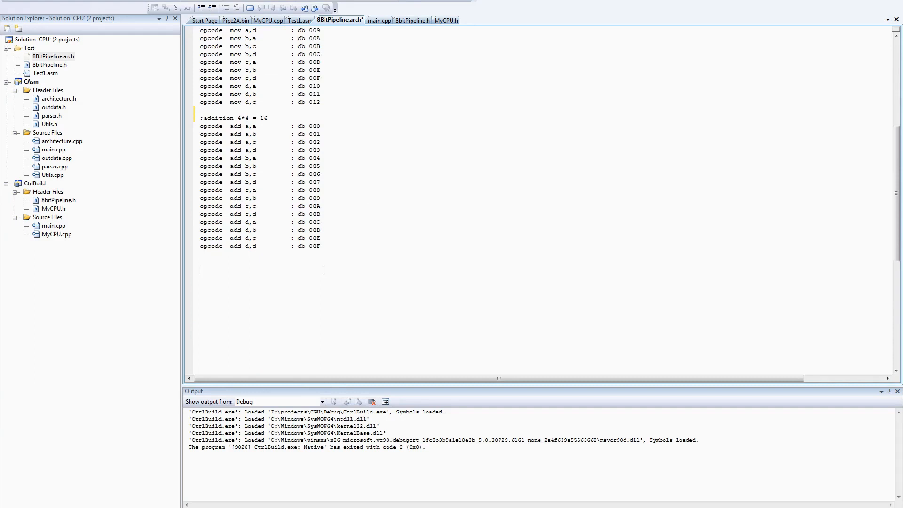
pyautogui.write('opcode  s')
pyautogui.write('hl')
pyautogui.write(' a           :')
pyautogui.write('db ')
pyautogui.write('0D')
pyautogui.write('0')
# - Duplicate the shl a opcode line into shl a, b, c, d entries with db 0D0–0D3
pyautogui.tripleClick(324, 269)
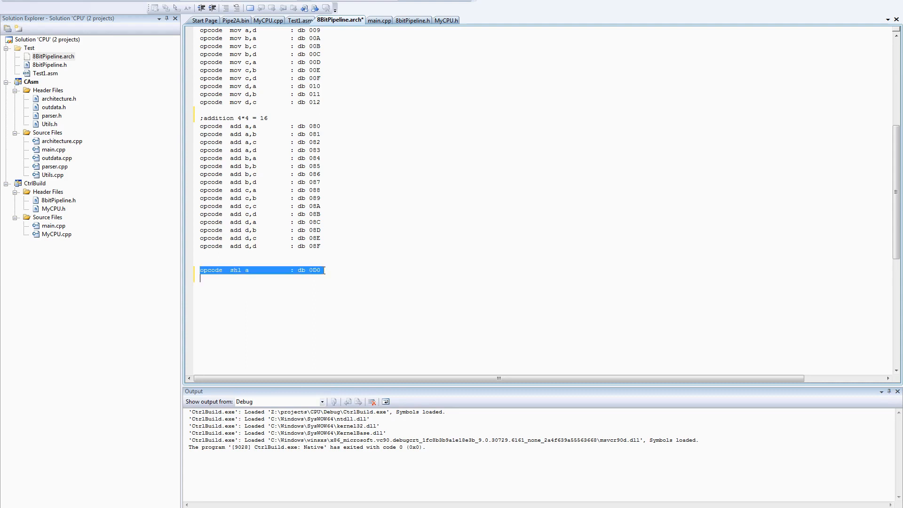
pyautogui.hotkey('ctrl', 'c')
pyautogui.click(323, 270)
pyautogui.hotkey('ctrl', 'v')
pyautogui.hotkey('ctrl', 'v')
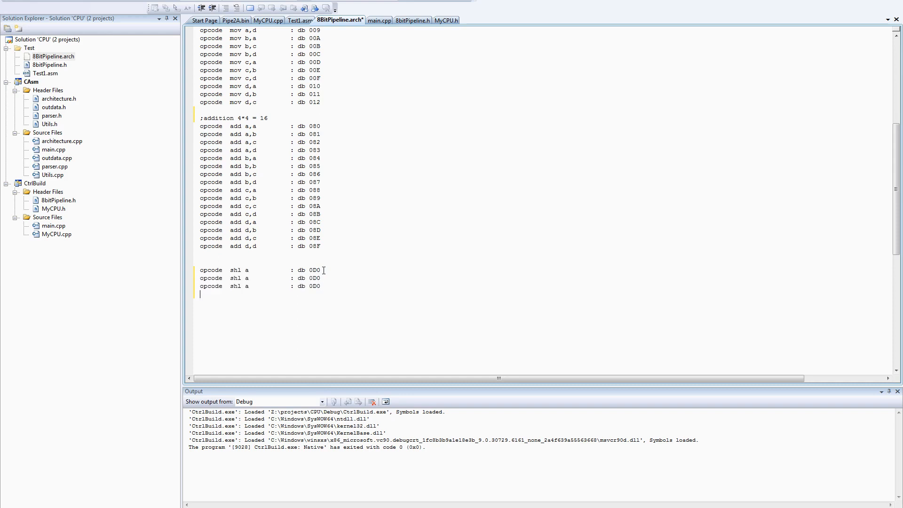
pyautogui.hotkey('ctrl', 'v')
pyautogui.write('b')
pyautogui.press('Down')
pyautogui.press('Left')
pyautogui.write('c')
pyautogui.press('Down')
pyautogui.press('Left')
pyautogui.write('d')
# - Copy the four shl lines into a shr a–d block (db 0D4–0D7), then bring up Test1.asm
pyautogui.hotkey('shift', 'Down')
pyautogui.hotkey('shift', 'Down')
pyautogui.hotkey('shift', 'Down')
pyautogui.hotkey('shift', 'Down')
pyautogui.hotkey('ctrl', 'c')
pyautogui.press('Right')
pyautogui.hotkey('ctrl', 'v')
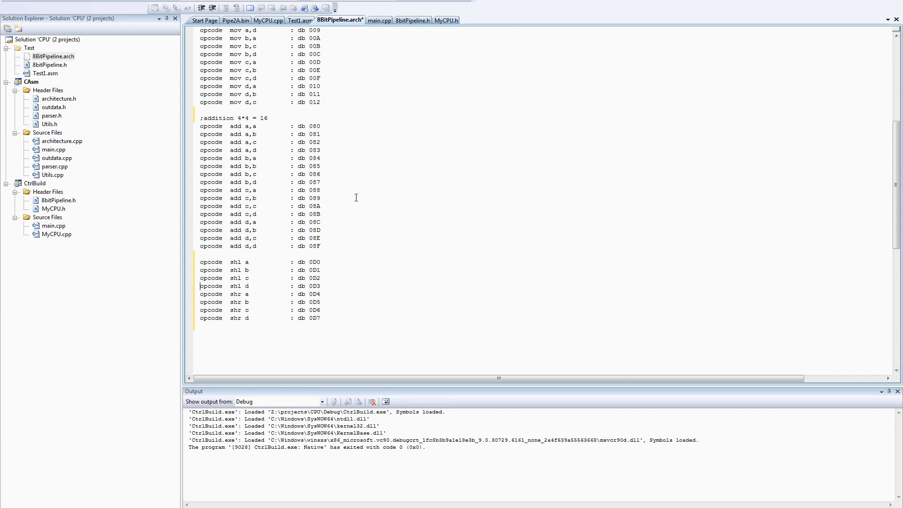
pyautogui.doubleClick(46, 73)
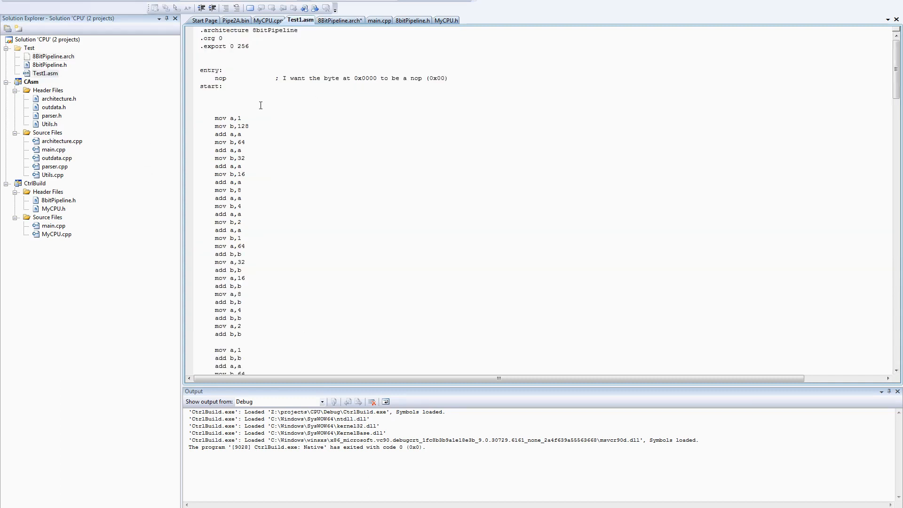
pyautogui.scroll(-10, 300, 263)
# - Replace the old program after start: with mov a,255, mov b,255, shl a, shr b
pyautogui.keyDown('shift'); pyautogui.click(301, 263); pyautogui.keyUp('shift')
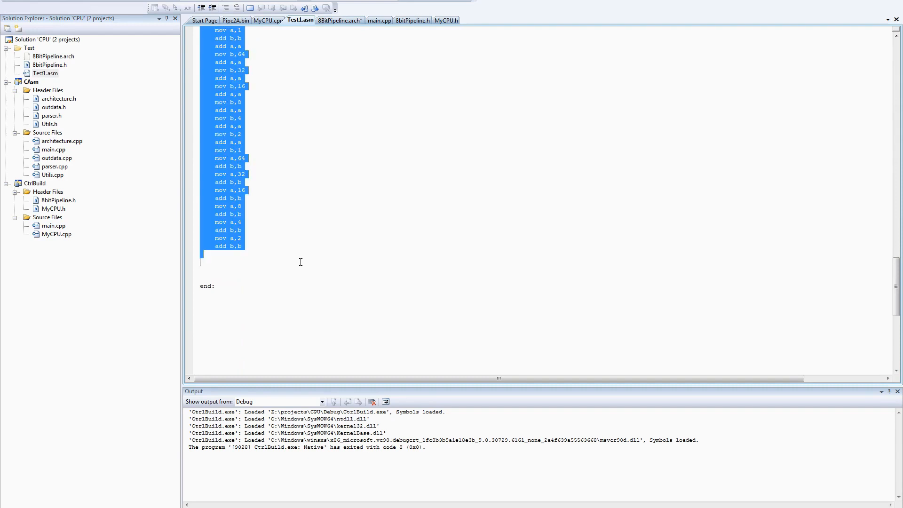
pyautogui.press('Delete')
pyautogui.press('Return')
pyautogui.press('Return')
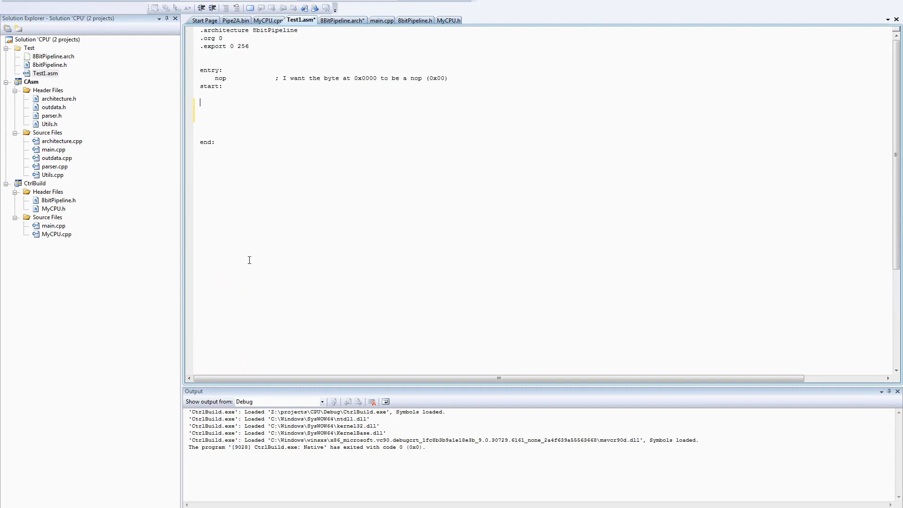
pyautogui.write('mov a')
pyautogui.write(',255')
pyautogui.press('Return')
pyautogui.write('mov')
pyautogui.write(' b,255')
pyautogui.press('Return')
pyautogui.write('sh')
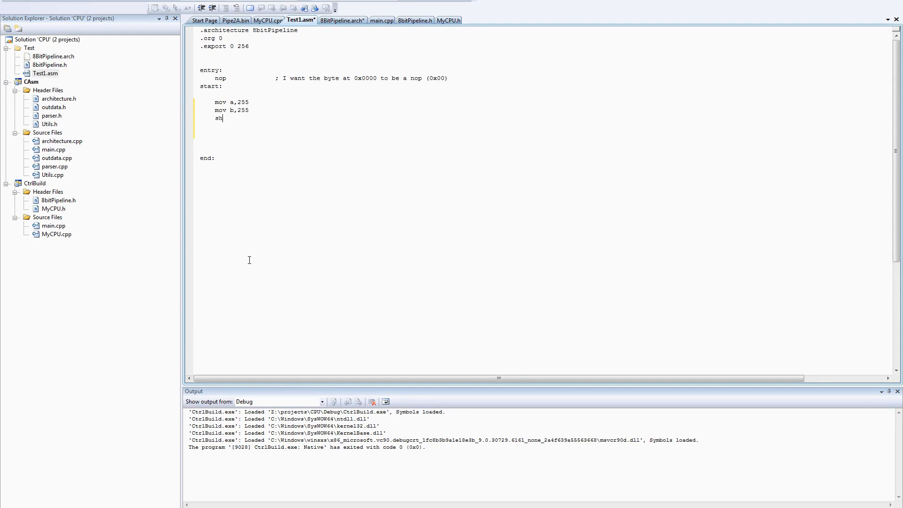
pyautogui.write('l a')
pyautogui.press('Return')
pyautogui.write('shr b')
pyautogui.press('Return')
# - Duplicate the shl a / shr b pair repeatedly and save to assemble Test1.asm
pyautogui.hotkey('shift', 'Down')
pyautogui.hotkey('shift', 'Down')
pyautogui.hotkey('ctrl', 'c')
pyautogui.press('Right')
pyautogui.hotkey('ctrl', 'v')
pyautogui.hotkey('ctrl', 'v')
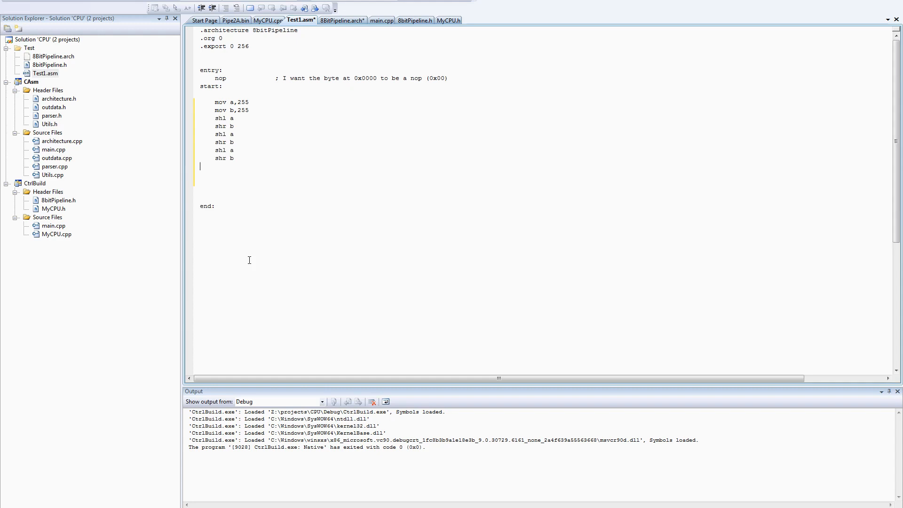
pyautogui.hotkey('ctrl', 'v')
pyautogui.hotkey('ctrl', 'v')
pyautogui.hotkey('ctrl', 'v')
pyautogui.hotkey('ctrl', 'v')
pyautogui.hotkey('ctrl', 'v')
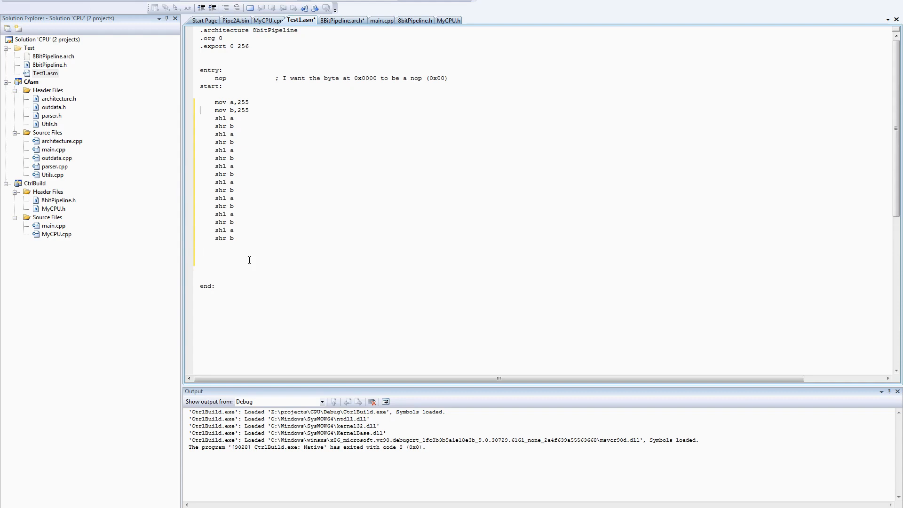
pyautogui.hotkey('ctrl', 's')
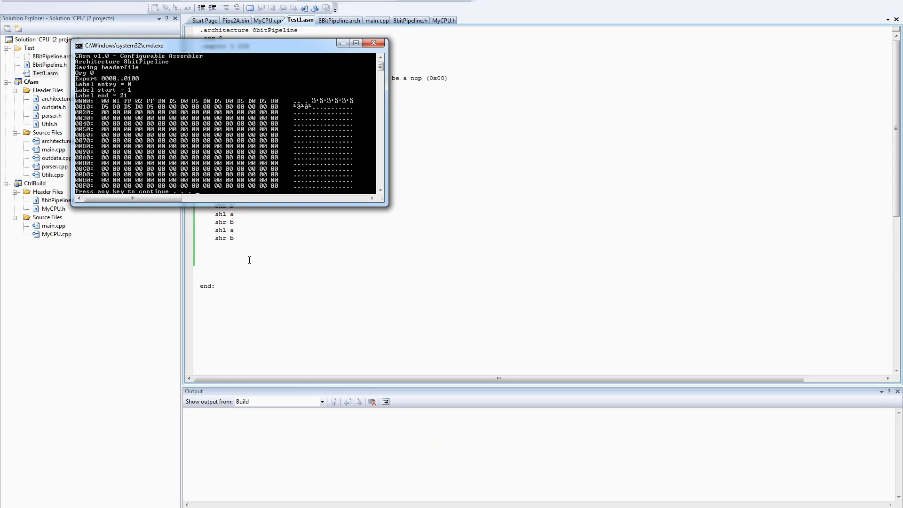
# - Reload 8BitPipeline.h, select its eight SHL/SHR opcode lines 0xD0–0xD7, and pick MyCPU.cpp
pyautogui.press('Return')
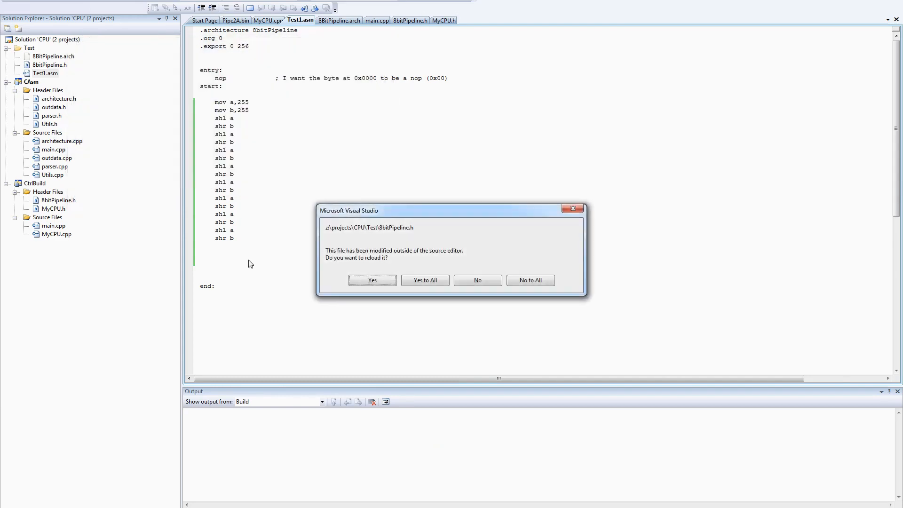
pyautogui.click(372, 281)
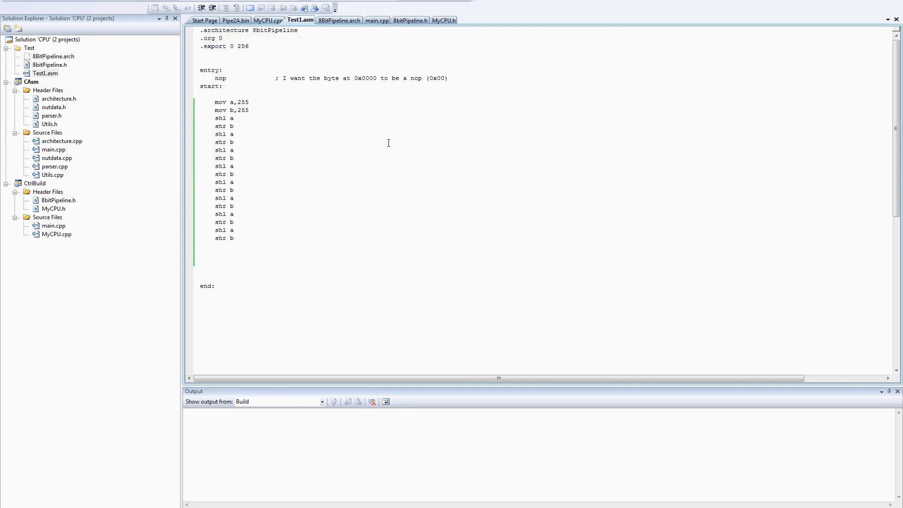
pyautogui.doubleClick(50, 65)
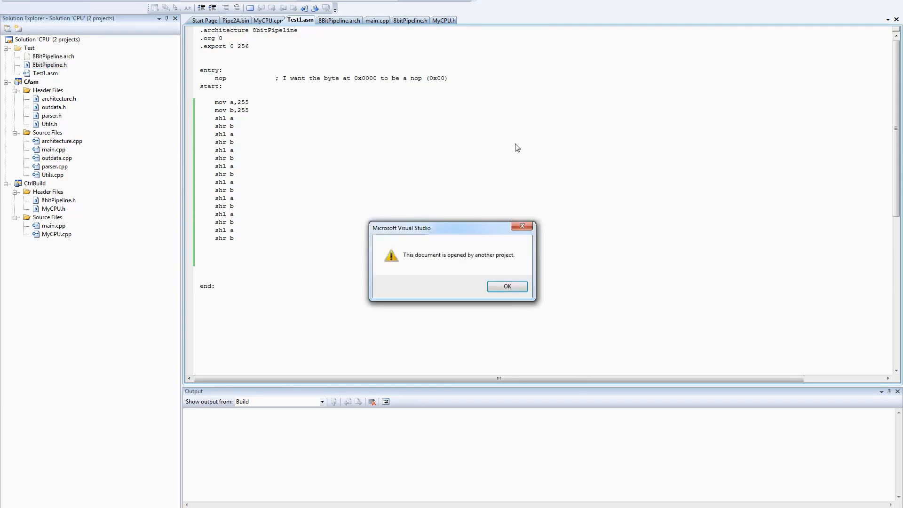
pyautogui.click(507, 286)
pyautogui.scroll(-5, 465, 212)
pyautogui.scroll(3, 466, 212)
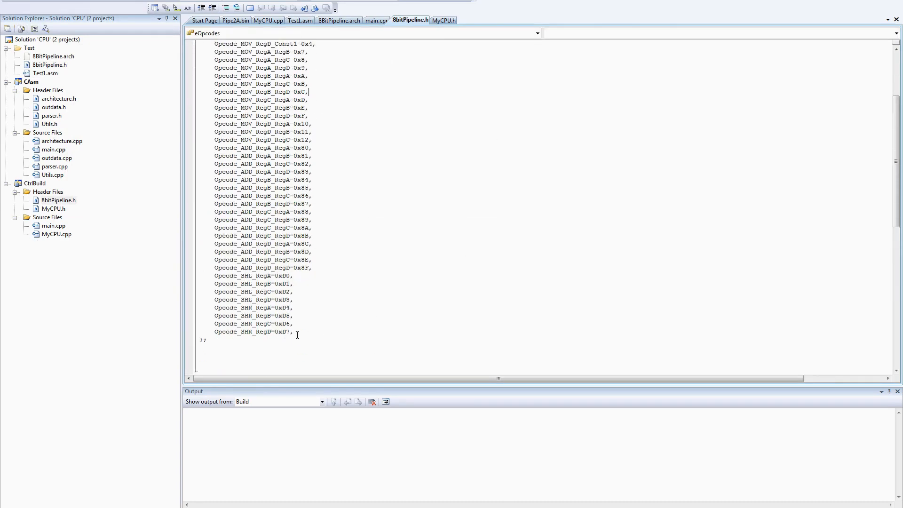
pyautogui.moveTo(295, 332); pyautogui.dragTo(200, 275)
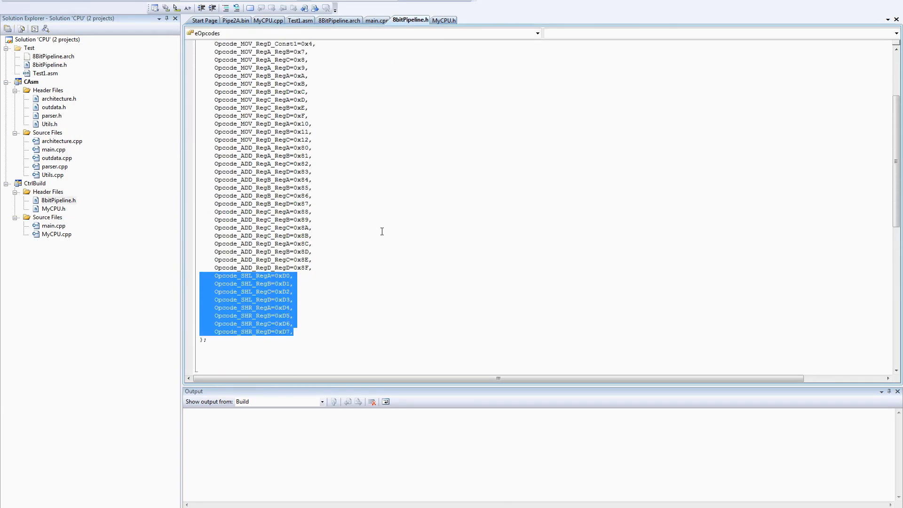
pyautogui.click(429, 226)
# - Paste the eight SHL/SHR opcode lines after the last ADD case in MyCPU.cpp's switch
pyautogui.doubleClick(56, 234)
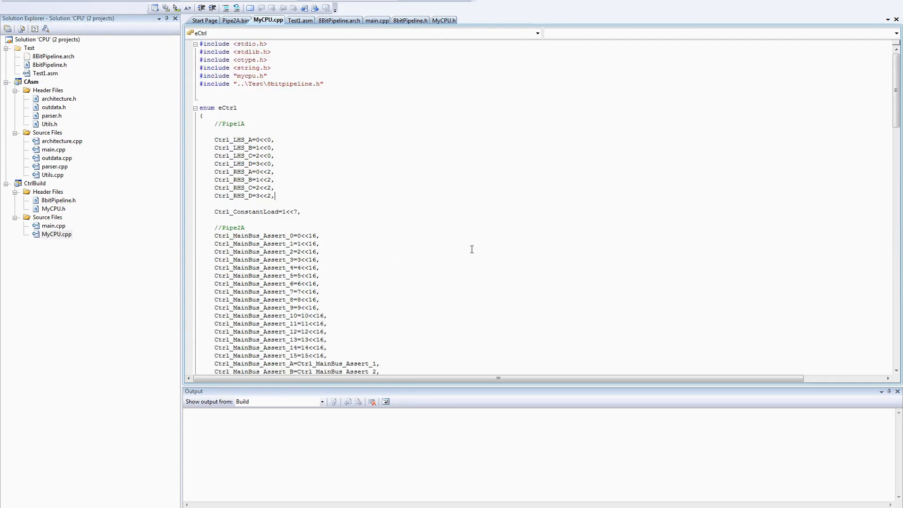
pyautogui.scroll(-5, 475, 266)
pyautogui.scroll(-15, 476, 266)
pyautogui.click(255, 197)
pyautogui.press('Return')
pyautogui.press('Return')
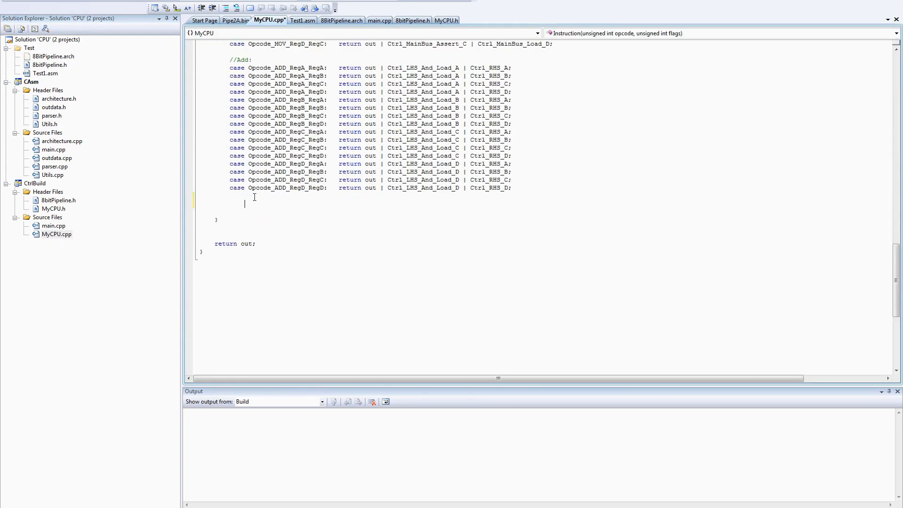
pyautogui.hotkey('ctrl', 'v')
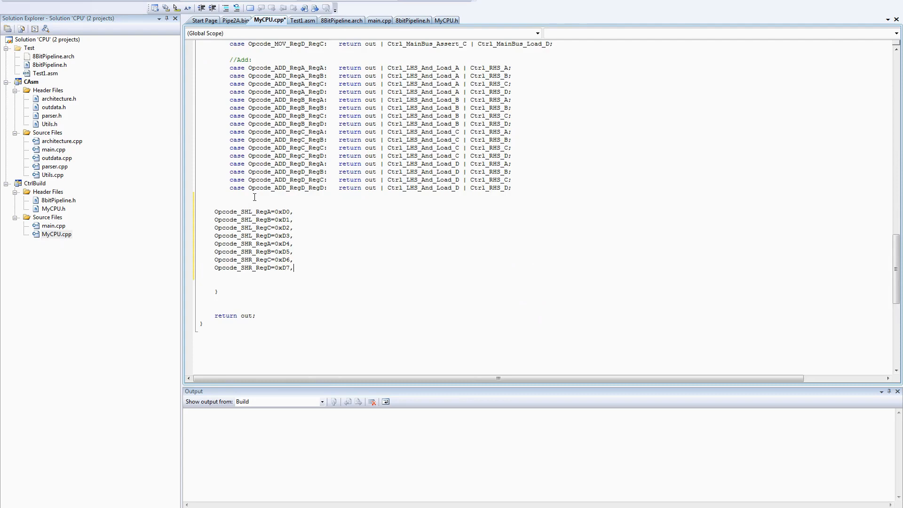
pyautogui.scroll(15, 596, 231)
pyautogui.scroll(10, 597, 231)
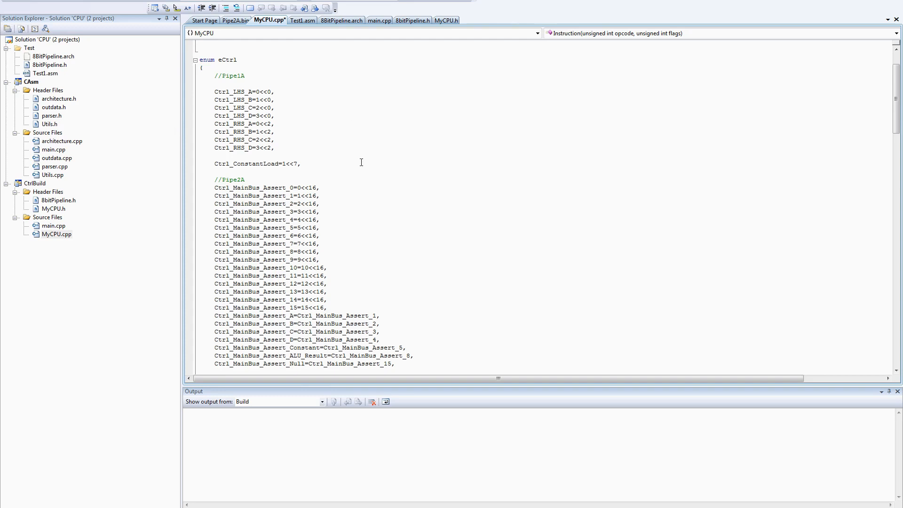
# - Add Ctrl_LHS_OP_pass=0<<4 after Ctrl_RHS_D and duplicate it three more times
pyautogui.press('Return')
pyautogui.write('Ctrl')
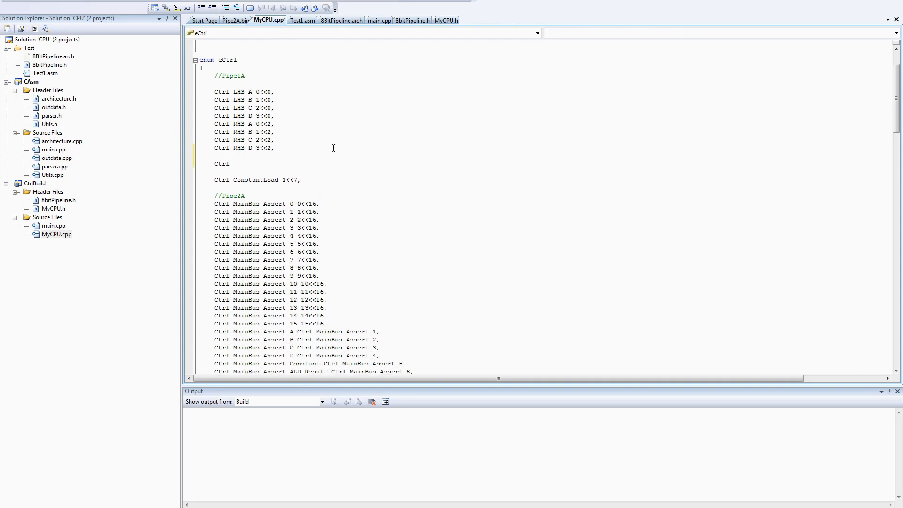
pyautogui.write('_C')
pyautogui.press('BackSpace')
pyautogui.write('LHS_')
pyautogui.write('OP_P')
pyautogui.write('pas')
pyautogui.write('s')
pyautogui.write('=0')
pyautogui.hotkey('shift', 'Up')
pyautogui.press('Left')
pyautogui.hotkey('shift', 'Down')
pyautogui.hotkey('ctrl', 'c')
pyautogui.hotkey('ctrl', 'v')
pyautogui.hotkey('ctrl', 'v')
pyautogui.hotkey('ctrl', 'v')
pyautogui.hotkey('ctrl', 'v')
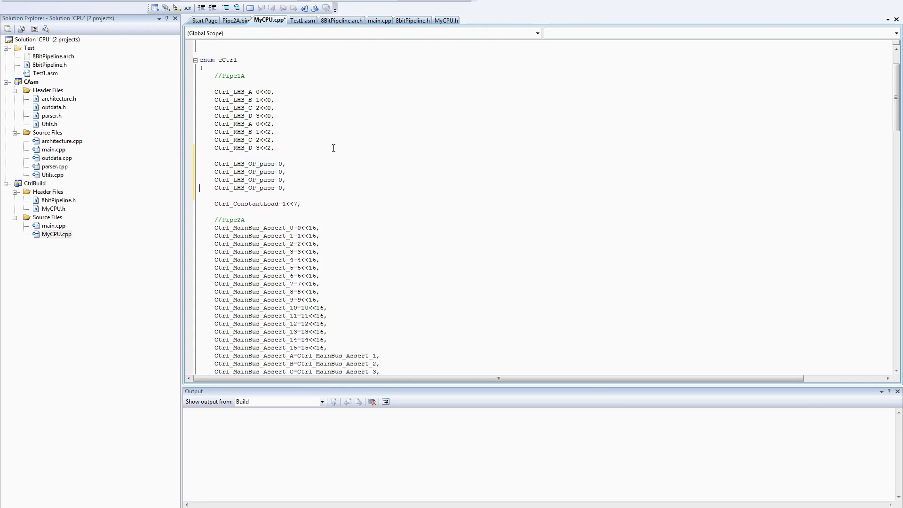
# - Rename the three copies to Ctrl_LHS_OP_shl, shr and zero
pyautogui.press('Up')
pyautogui.press('Left')
pyautogui.press('Left')
pyautogui.press('BackSpace')
pyautogui.press('BackSpace')
pyautogui.press('BackSpace')
pyautogui.write('shl')
pyautogui.press('Down')
pyautogui.press('Delete')
pyautogui.press('Delete')
pyautogui.press('Delete')
pyautogui.write('shr')
pyautogui.press('Down')
pyautogui.write('zero')
pyautogui.press('Delete')
pyautogui.press('Delete')
pyautogui.press('Delete')
pyautogui.press('Up')
pyautogui.press('Up')
# - Set the shl, shr and zero entries to 1<<4, 2<<4 and 3<<4
pyautogui.press('BackSpace')
pyautogui.write('1')
pyautogui.press('Down')
pyautogui.press('BackSpace')
pyautogui.write('2')
pyautogui.press('Down')
pyautogui.press('BackSpace')
pyautogui.write('3')
pyautogui.write('<<4')
pyautogui.hotkey('shift', 'Left')
pyautogui.hotkey('shift', 'Left')
pyautogui.hotkey('shift', 'Left')
pyautogui.hotkey('ctrl', 'c')
pyautogui.press('Down')
pyautogui.hotkey('ctrl', 'v')
pyautogui.press('Down')
pyautogui.press('Delete')
pyautogui.hotkey('shift', 'Right')
pyautogui.hotkey('shift', 'Right')
pyautogui.hotkey('shift', 'Right')
pyautogui.hotkey('ctrl', 'c')
pyautogui.press('Down')
pyautogui.hotkey('ctrl', 'v')
pyautogui.press('Down')
pyautogui.hotkey('ctrl', 'v')
# - Copy the four new Ctrl_LHS_OP entries and move down to Ctrl_ConstantLoad
pyautogui.hotkey('shift', 'Up')
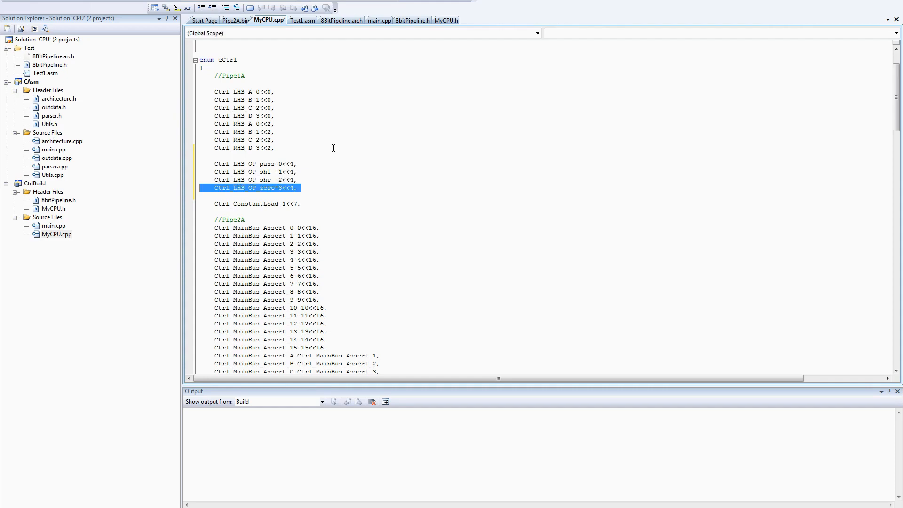
pyautogui.hotkey('shift', 'Up')
pyautogui.hotkey('shift', 'Up')
pyautogui.hotkey('ctrl', 'c')
pyautogui.press('Down')
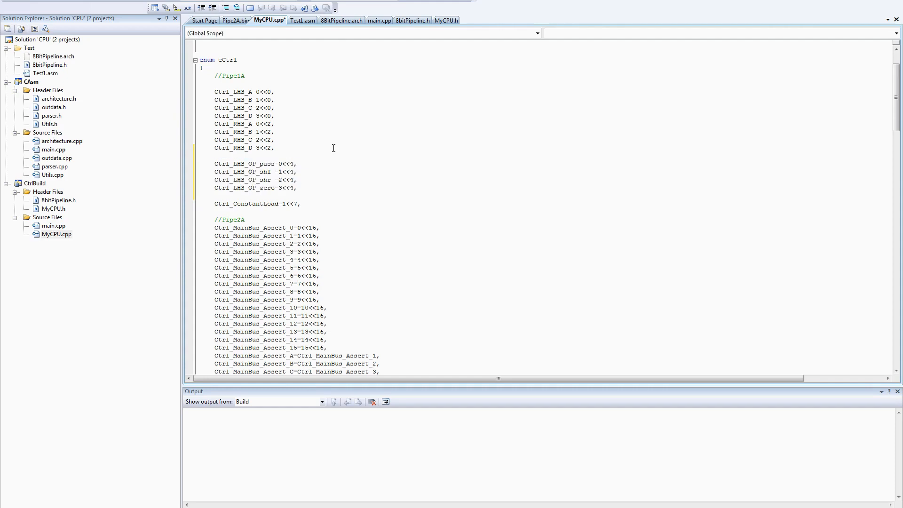
pyautogui.scroll(-10, 568, 110)
pyautogui.scroll(-10, 494, 211)
pyautogui.scroll(-5, 423, 247)
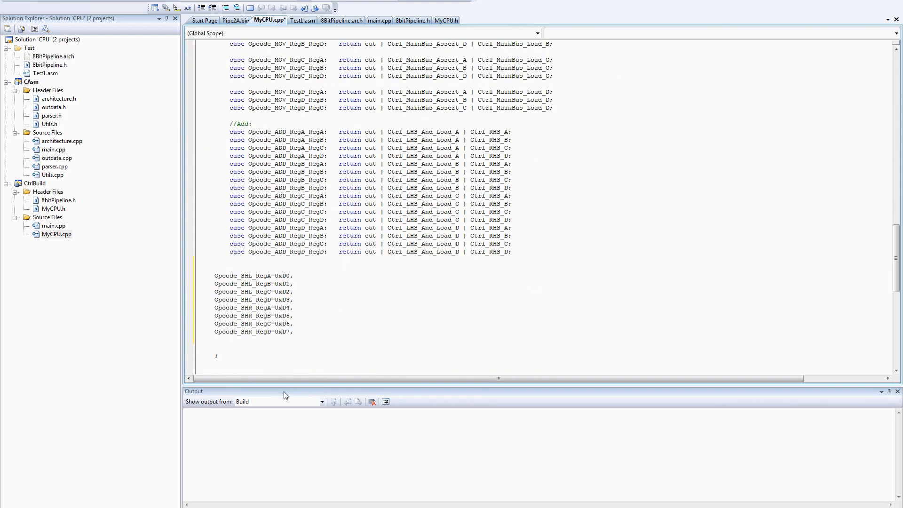
# - Paste the four Ctrl_LHS_OP lines above the SHL opcodes and append ' | Ctrl_LHS_OP_pass' to the first ADD case
pyautogui.press('Return')
pyautogui.press('Return')
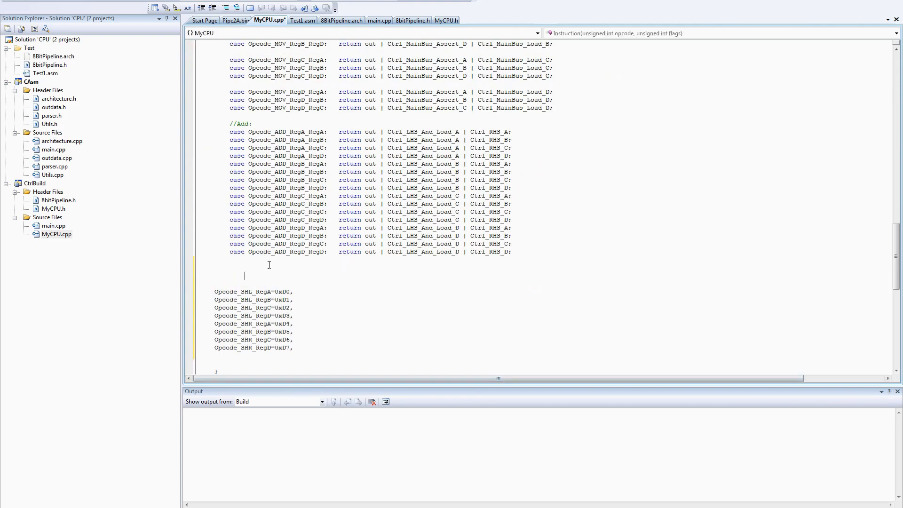
pyautogui.hotkey('ctrl', 'v')
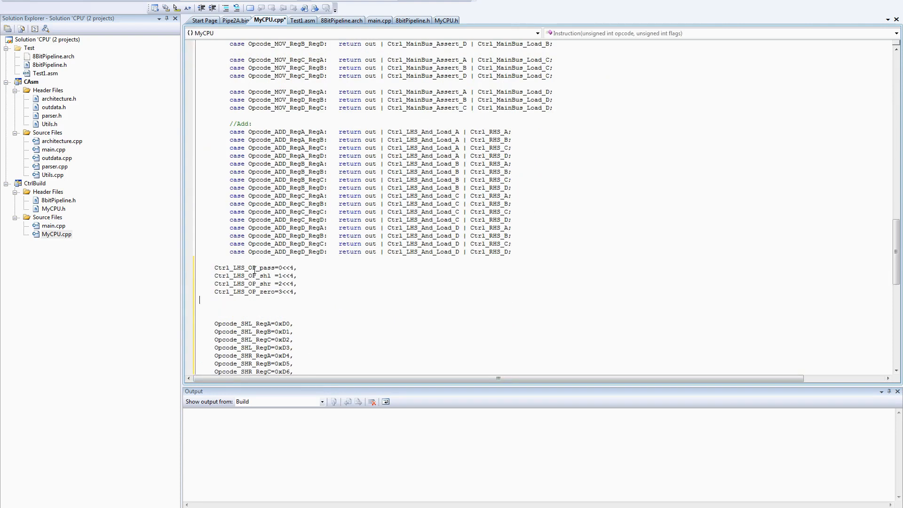
pyautogui.doubleClick(250, 268)
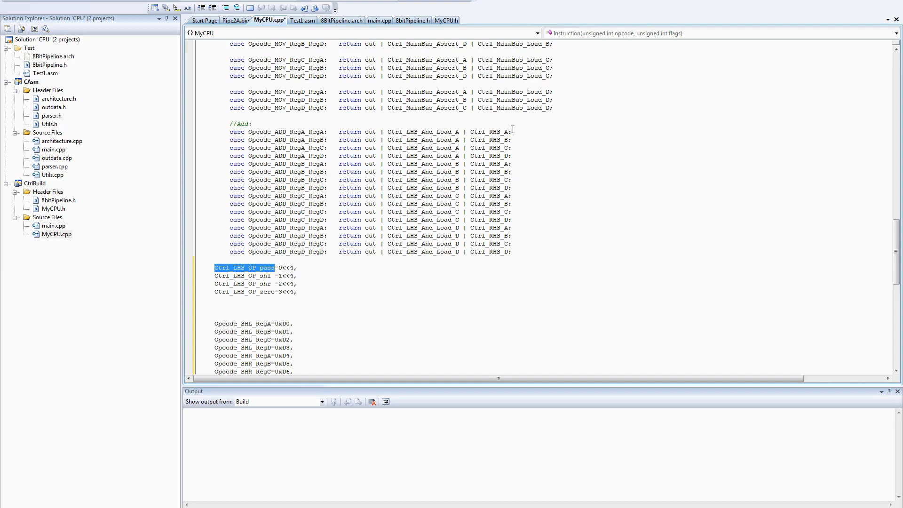
pyautogui.click(513, 131)
pyautogui.write('|')
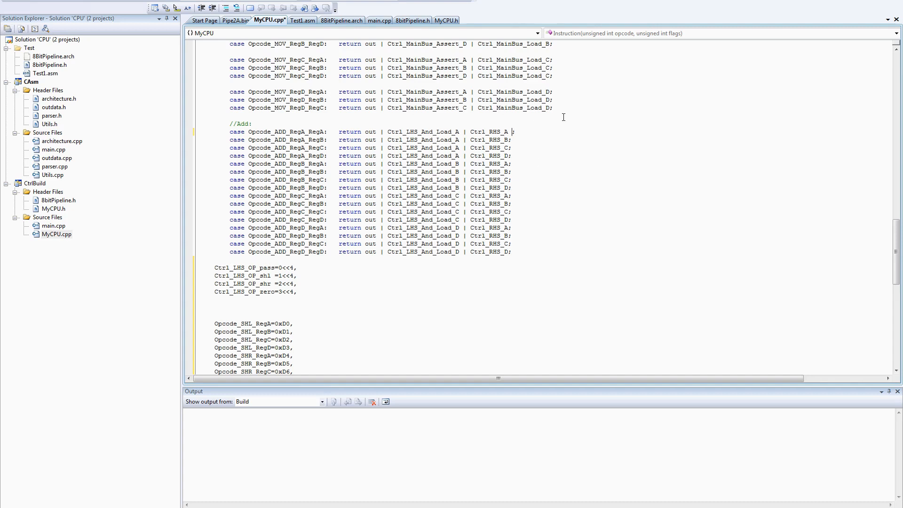
pyautogui.hotkey('ctrl', 'v')
pyautogui.keyDown('shift'); pyautogui.click(510, 132); pyautogui.keyUp('shift')
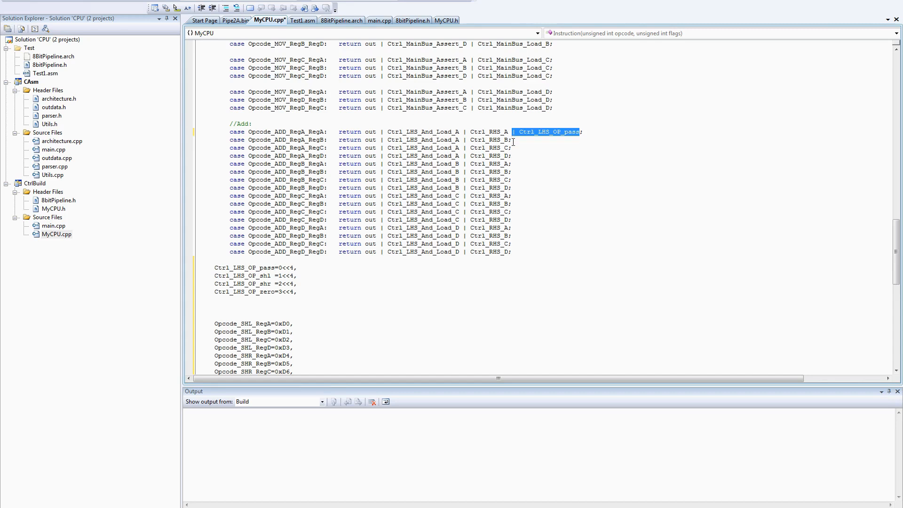
pyautogui.hotkey('ctrl', 'c')
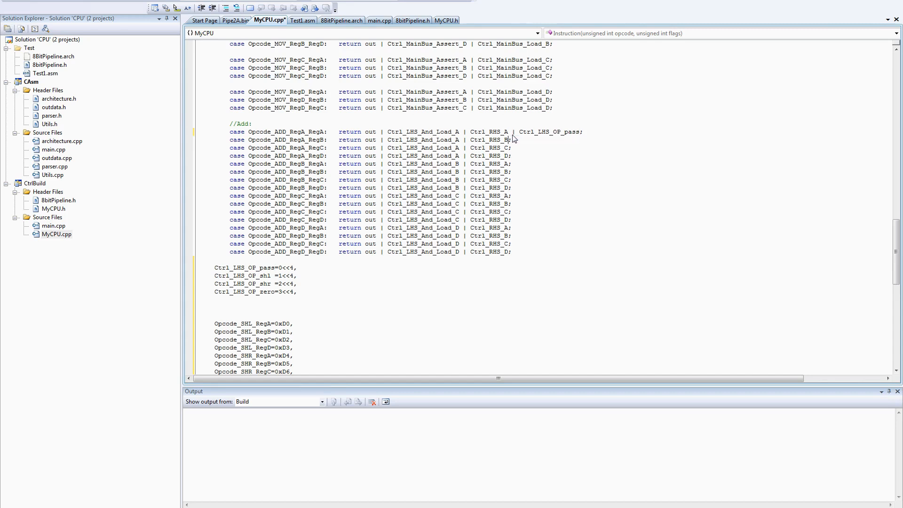
# - Append the copied ' | Ctrl_LHS_OP_pass' flag to each remaining ADD case
pyautogui.click(509, 139)
pyautogui.hotkey('ctrl', 'v')
pyautogui.hotkey('ctrl', 'v')
pyautogui.hotkey('ctrl', 'v')
pyautogui.hotkey('ctrl', 'v')
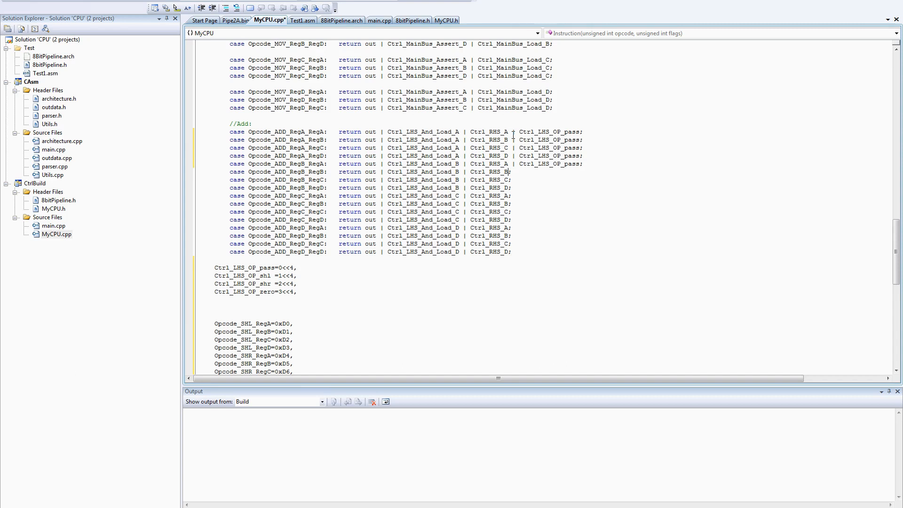
pyautogui.press('Down')
pyautogui.press('Left')
pyautogui.hotkey('ctrl', 'v')
pyautogui.press('Down')
pyautogui.press('Left')
pyautogui.hotkey('ctrl', 'v')
pyautogui.press('Down')
pyautogui.press('Left')
pyautogui.hotkey('ctrl', 'v')
pyautogui.press('Down')
pyautogui.press('Left')
pyautogui.hotkey('ctrl', 'v')
pyautogui.hotkey('ctrl', 'v')
pyautogui.press('Down')
pyautogui.press('Left')
pyautogui.hotkey('ctrl', 'v')
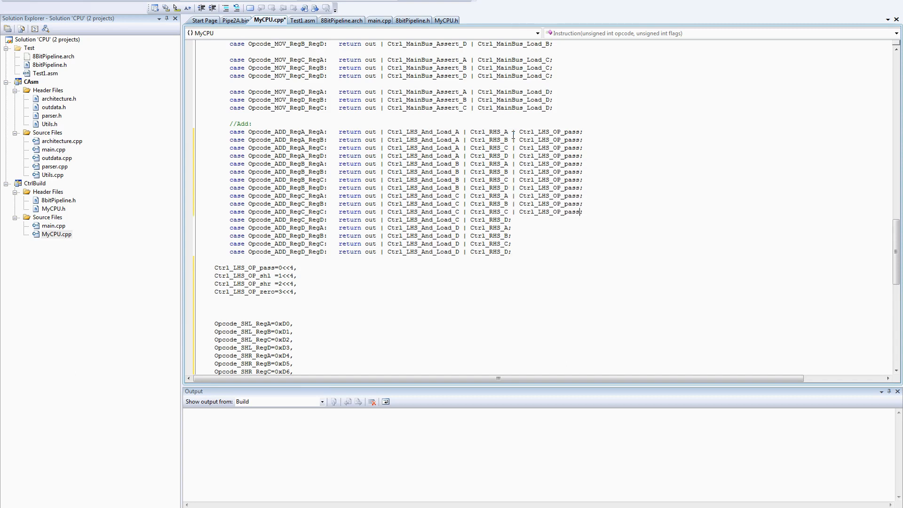
pyautogui.press('Down')
pyautogui.press('Left')
pyautogui.hotkey('ctrl', 'v')
pyautogui.press('Down')
pyautogui.press('Left')
pyautogui.hotkey('ctrl', 'v')
pyautogui.press('Down')
pyautogui.press('Left')
pyautogui.hotkey('ctrl', 'v')
pyautogui.press('Down')
pyautogui.press('Left')
pyautogui.hotkey('ctrl', 'v')
pyautogui.press('Down')
pyautogui.press('Left')
pyautogui.hotkey('ctrl', 'v')
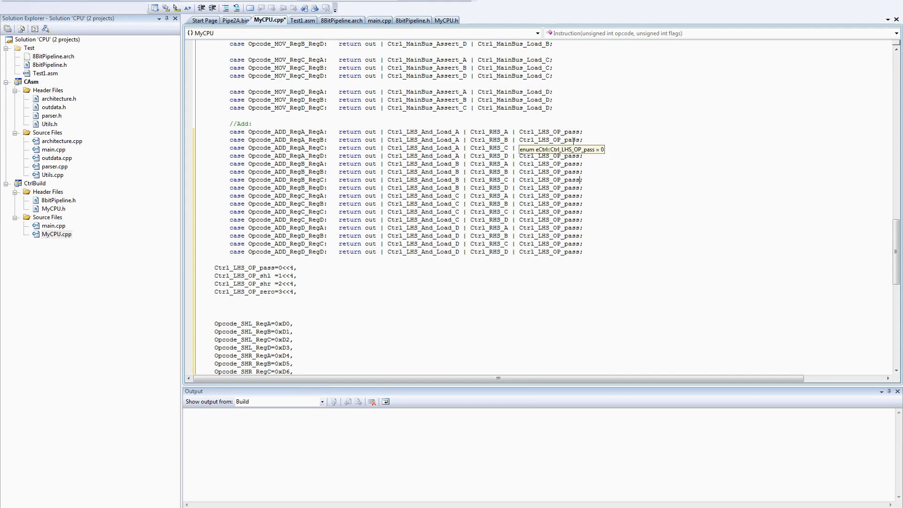
pyautogui.moveTo(550, 147)
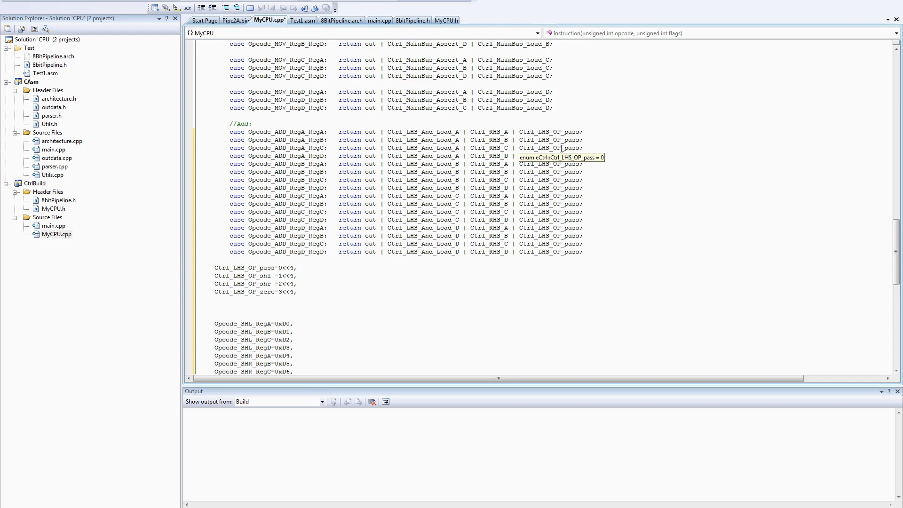
pyautogui.scroll(5, 561, 151)
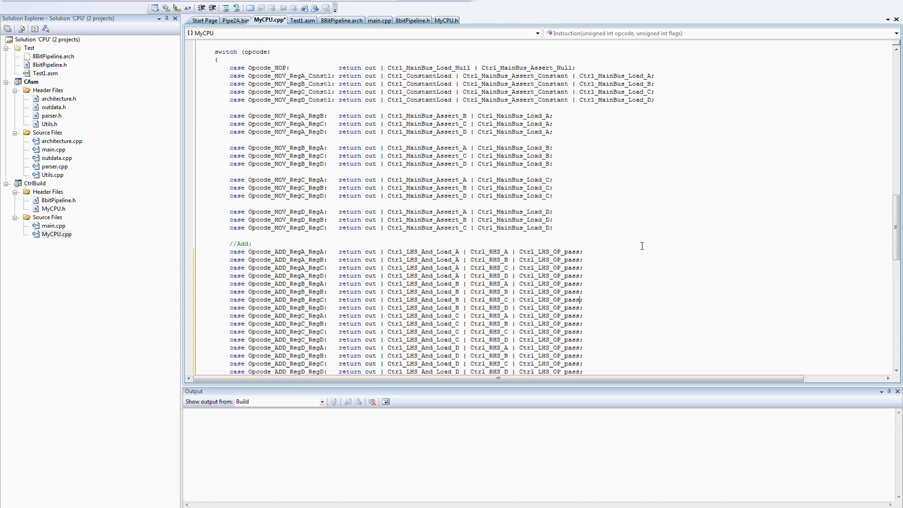
pyautogui.scroll(3, 562, 150)
pyautogui.scroll(-4, 600, 211)
pyautogui.scroll(4, 636, 240)
pyautogui.scroll(8, 640, 243)
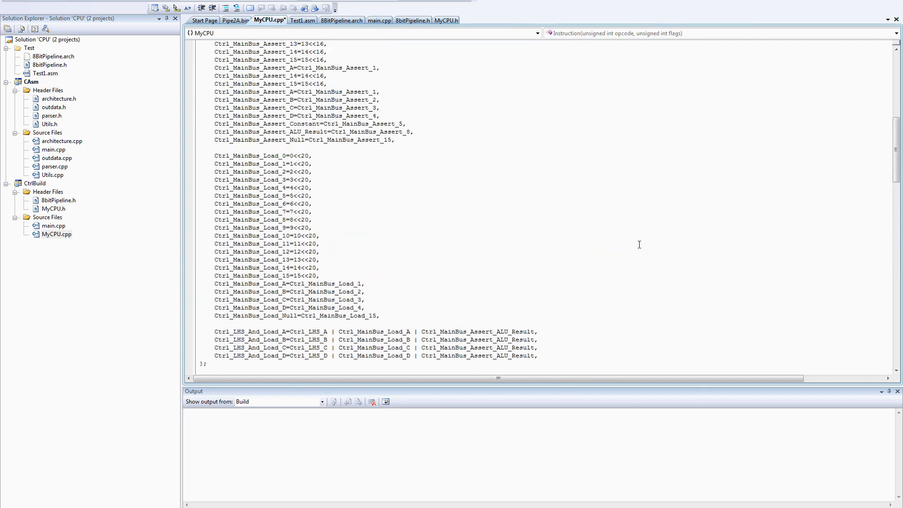
pyautogui.scroll(5, 500, 218)
pyautogui.scroll(6, 494, 211)
pyautogui.scroll(4, 493, 212)
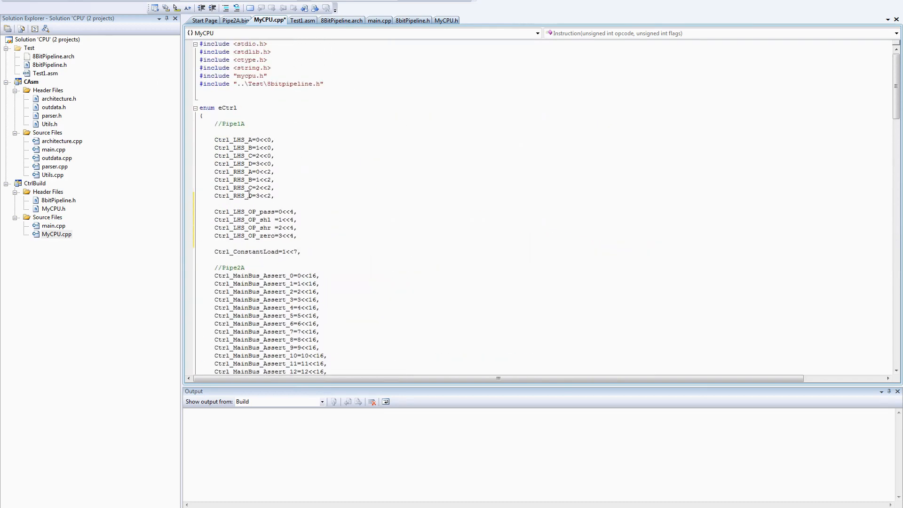
pyautogui.scroll(-8, 335, 309)
pyautogui.scroll(-8, 353, 282)
pyautogui.scroll(-10, 388, 268)
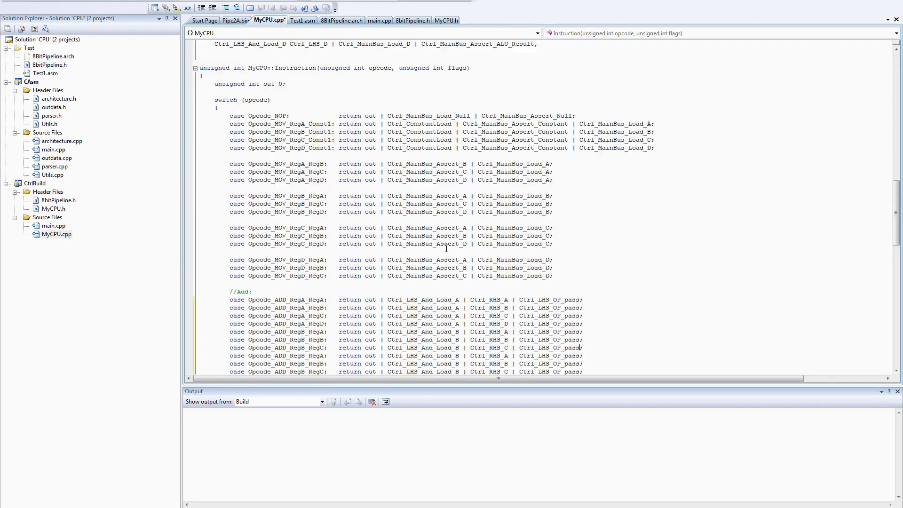
pyautogui.scroll(-8, 447, 250)
pyautogui.scroll(-2, 447, 251)
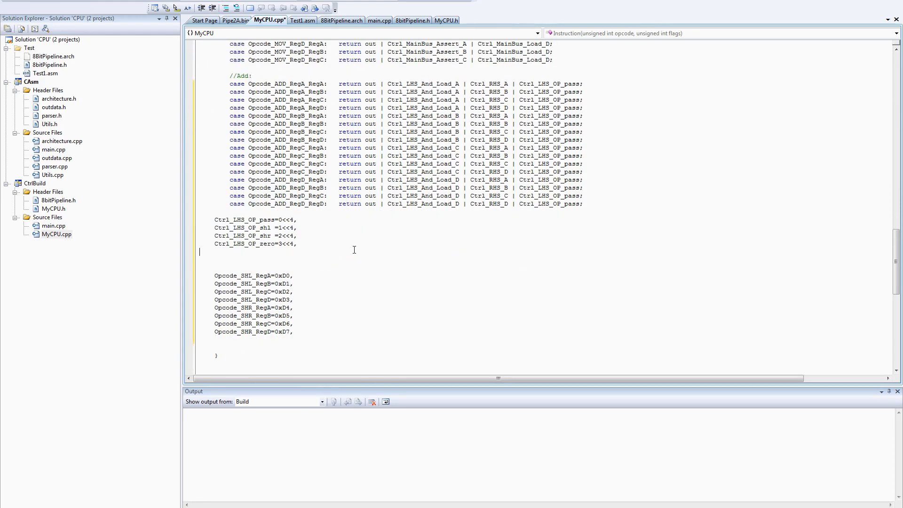
# - Make Opcode_SHL_RegA an indented case label, dropping '=0xD0,' and starting 'return out |'
pyautogui.press('Tab')
pyautogui.press('Tab')
pyautogui.write('case')
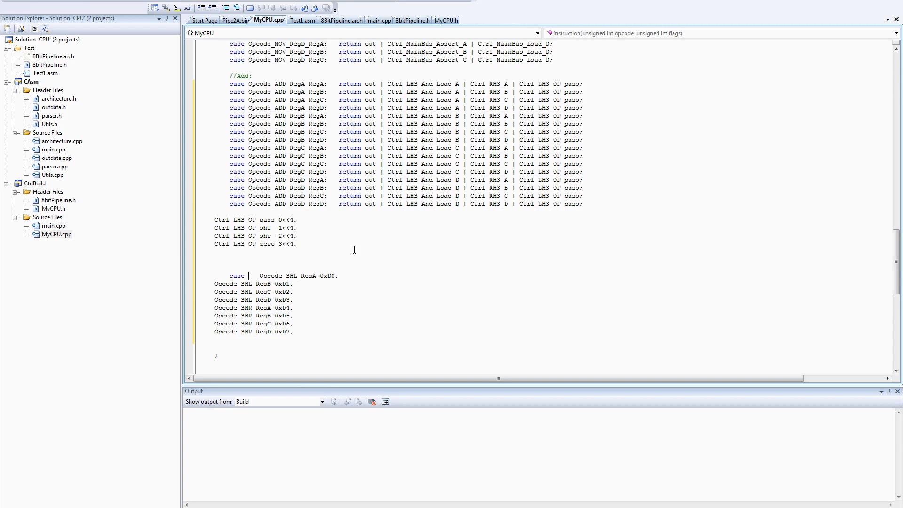
pyautogui.press('Delete')
pyautogui.hotkey('shift', 'End')
pyautogui.hotkey('shift', 'Left')
pyautogui.write(':')
pyautogui.press('Return')
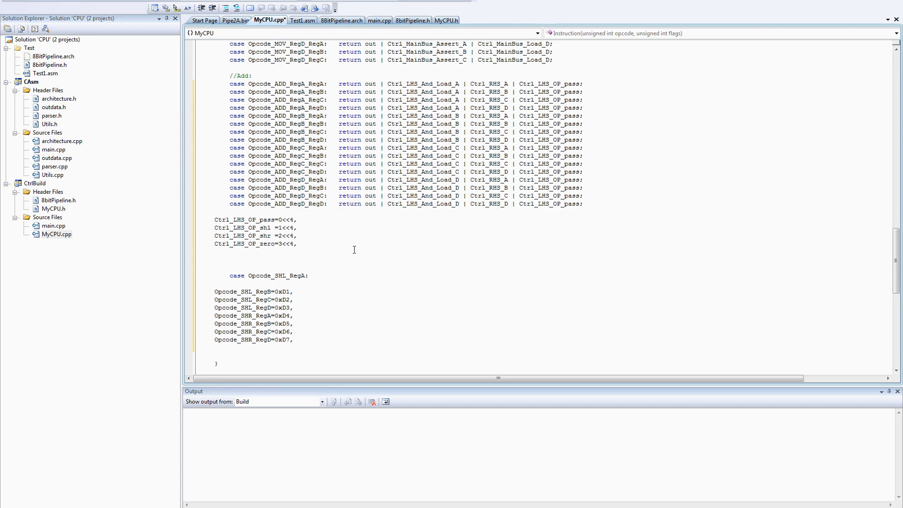
pyautogui.write('return out |')
# - OR Ctrl_LHS_And_Load_A and Ctrl_LHS_OP_shl into the SHL_RegA return
pyautogui.doubleClick(416, 84)
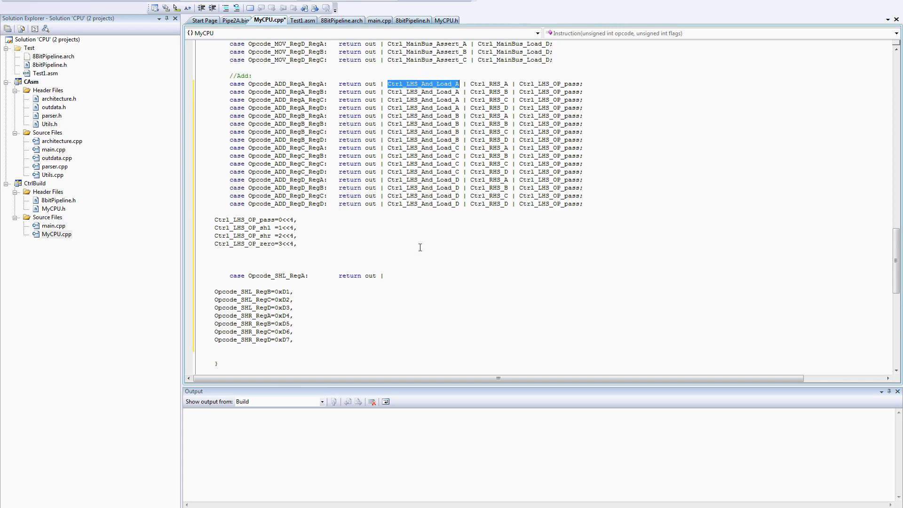
pyautogui.click(400, 275)
pyautogui.hotkey('ctrl', 'v')
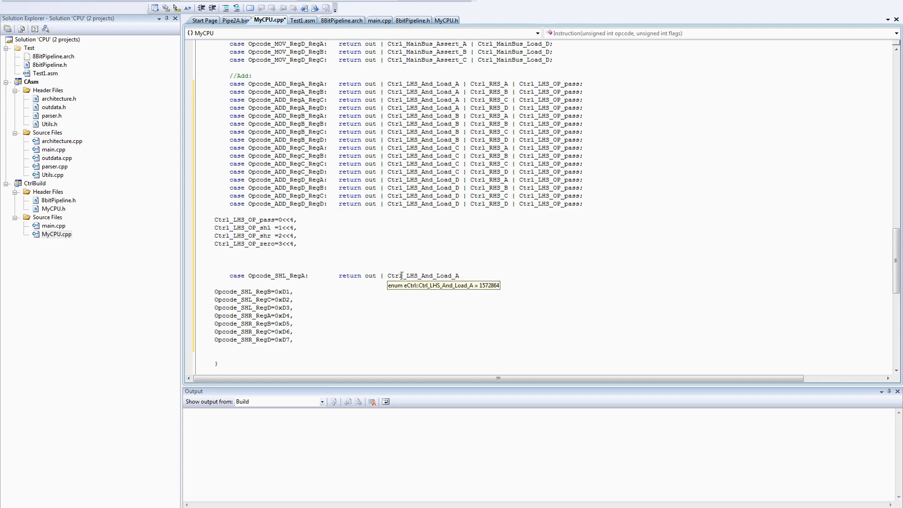
pyautogui.moveTo(421, 275)
pyautogui.write('|')
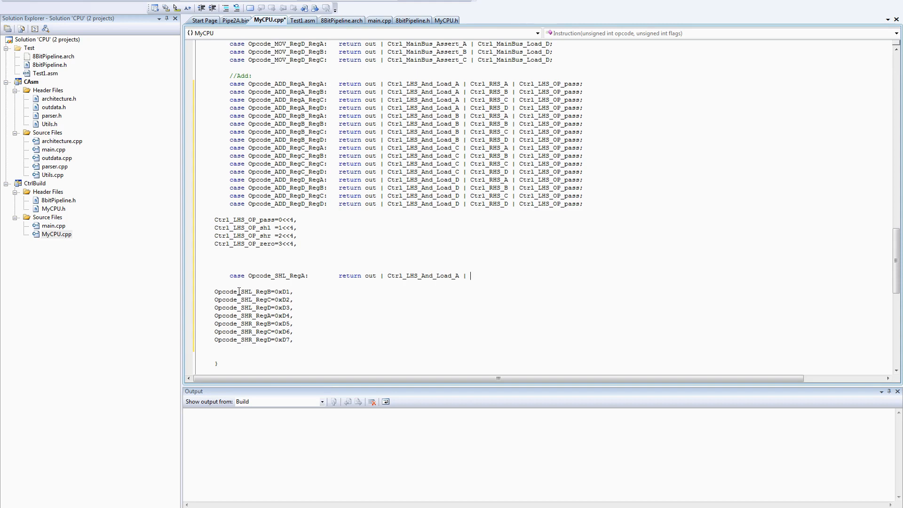
pyautogui.doubleClick(244, 228)
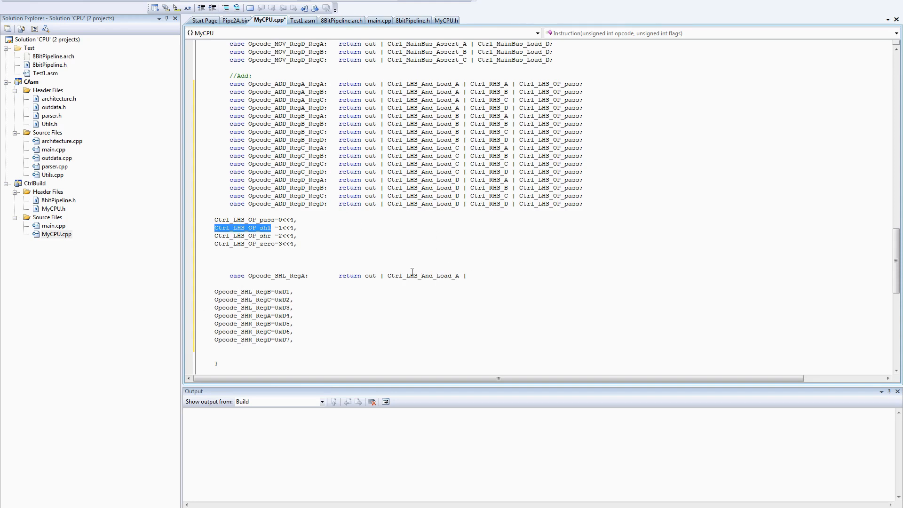
pyautogui.click(483, 275)
pyautogui.hotkey('ctrl', 'v')
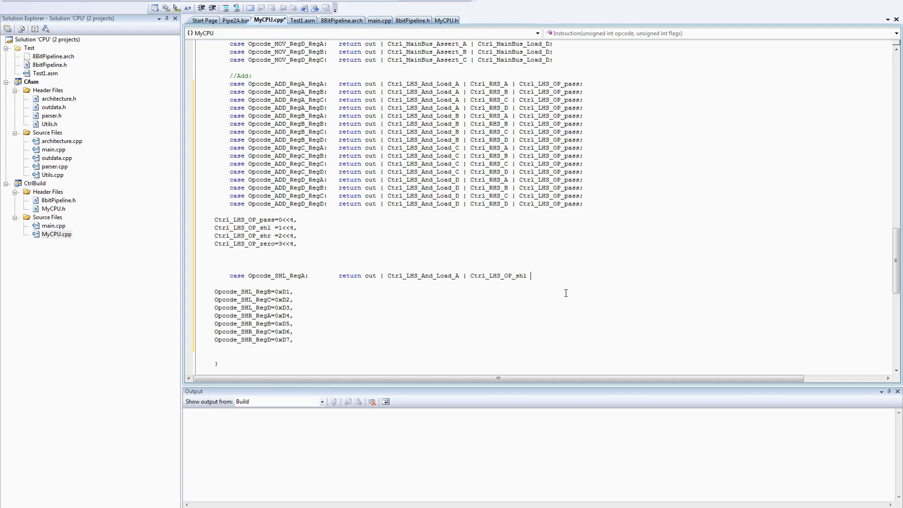
pyautogui.write('|')
# - Finish the SHL_RegA case with Ctrl_RHS_D and a semicolon, then select the whole line
pyautogui.doubleClick(490, 124)
pyautogui.doubleClick(489, 139)
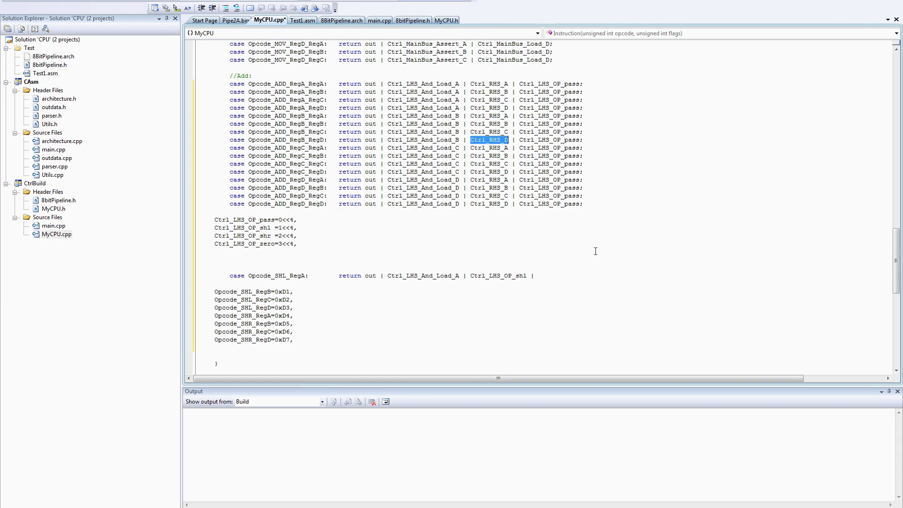
pyautogui.hotkey('ctrl', 'c')
pyautogui.click(572, 278)
pyautogui.hotkey('ctrl', 'v')
pyautogui.write(';')
pyautogui.hotkey('shift', 'Down')
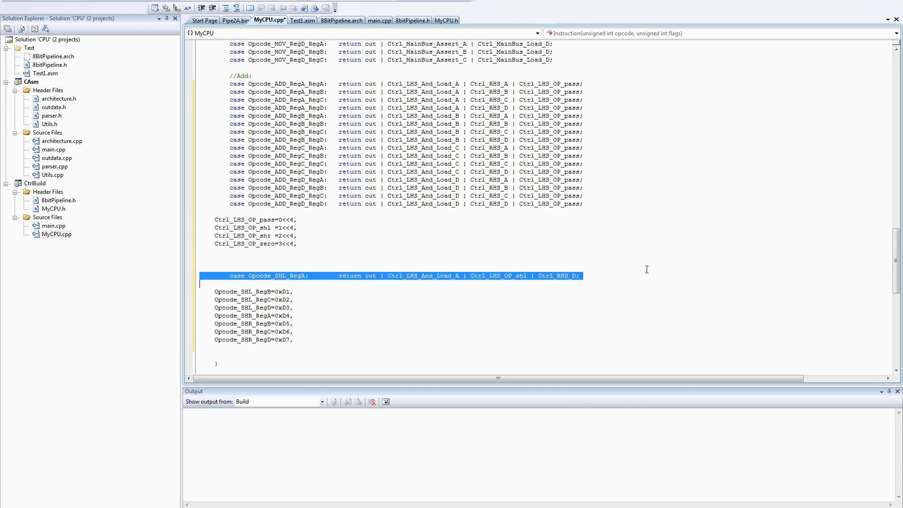
# - Paste three copies of the SHL_RegA case and change their opcodes to RegB, RegC, RegD
pyautogui.hotkey('ctrl', 'c')
pyautogui.press('Escape')
pyautogui.hotkey('ctrl', 'v')
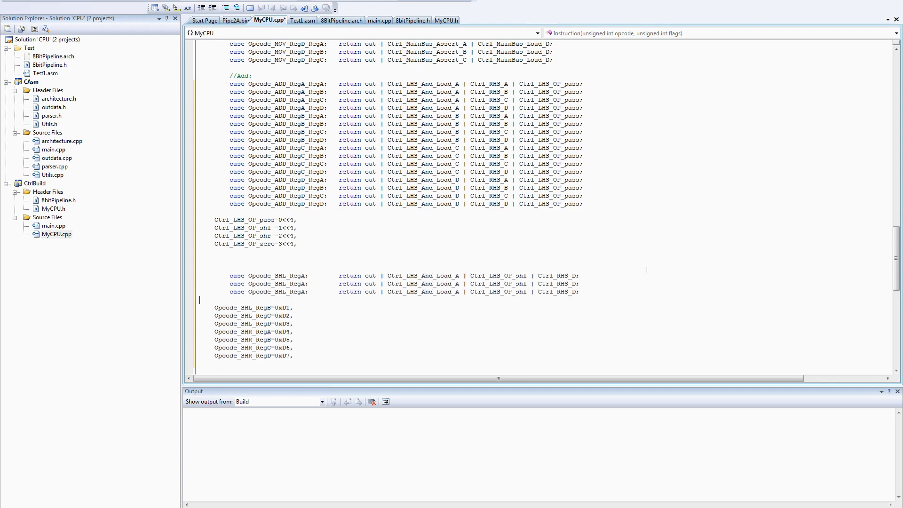
pyautogui.hotkey('ctrl', 'v')
pyautogui.hotkey('ctrl', 'v')
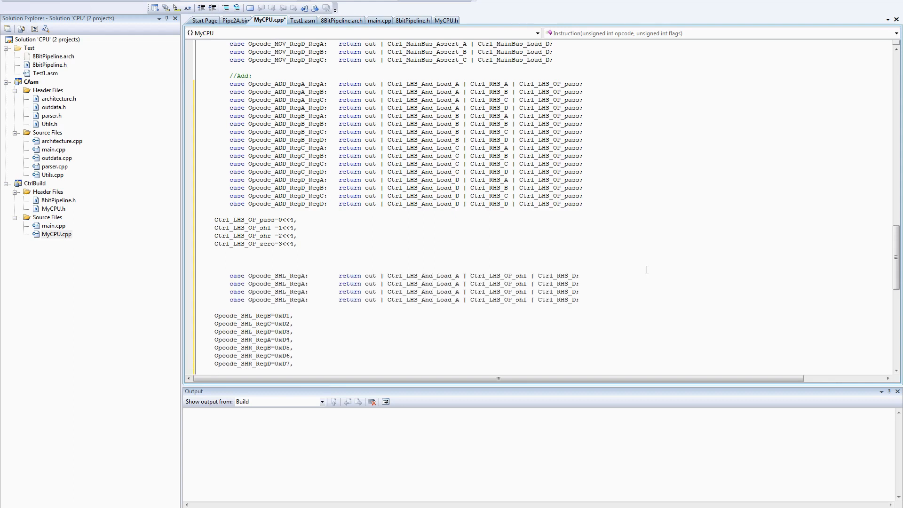
pyautogui.write('B')
pyautogui.press('Down')
pyautogui.press('Left')
pyautogui.write('C')
pyautogui.press('Down')
pyautogui.press('Left')
pyautogui.write('D')
# - Change the copies' load flags to Load_B, C, D, then select Ctrl_LHS_OP_pass for reuse
pyautogui.press('Up')
pyautogui.hotkey('ctrl', 'Right')
pyautogui.hotkey('ctrl', 'Right')
pyautogui.hotkey('ctrl', 'Right')
pyautogui.press('Up')
pyautogui.write('B')
pyautogui.press('Down')
pyautogui.press('Left')
pyautogui.write('C')
pyautogui.press('Down')
pyautogui.press('Left')
pyautogui.write('D')
pyautogui.press('Down')
pyautogui.hotkey('shift', 'Up')
pyautogui.hotkey('shift', 'Up')
pyautogui.hotkey('shift', 'Up')
pyautogui.hotkey('shift', 'Up')
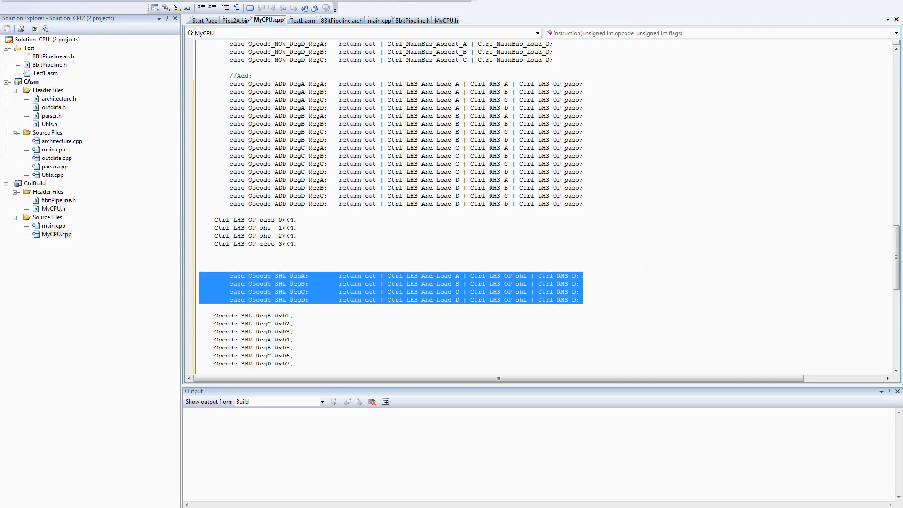
pyautogui.press('Up')
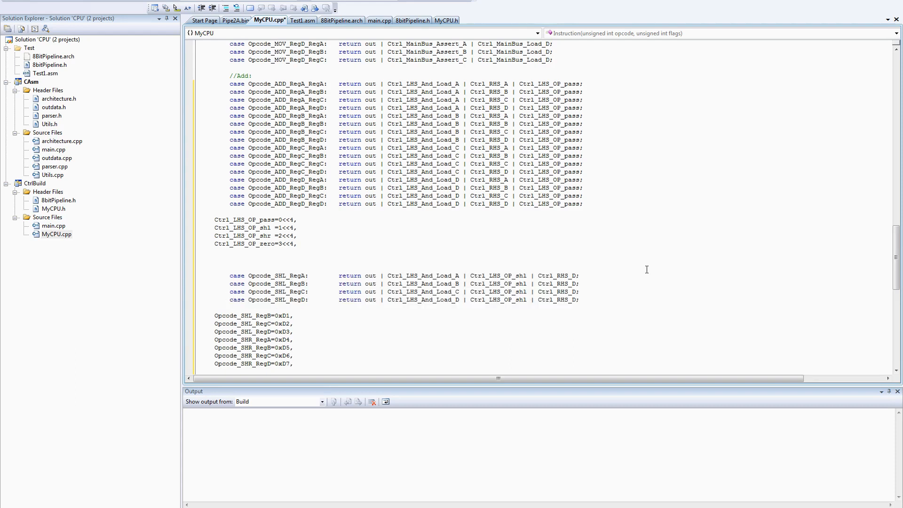
pyautogui.doubleClick(549, 84)
pyautogui.scroll(5, 636, 248)
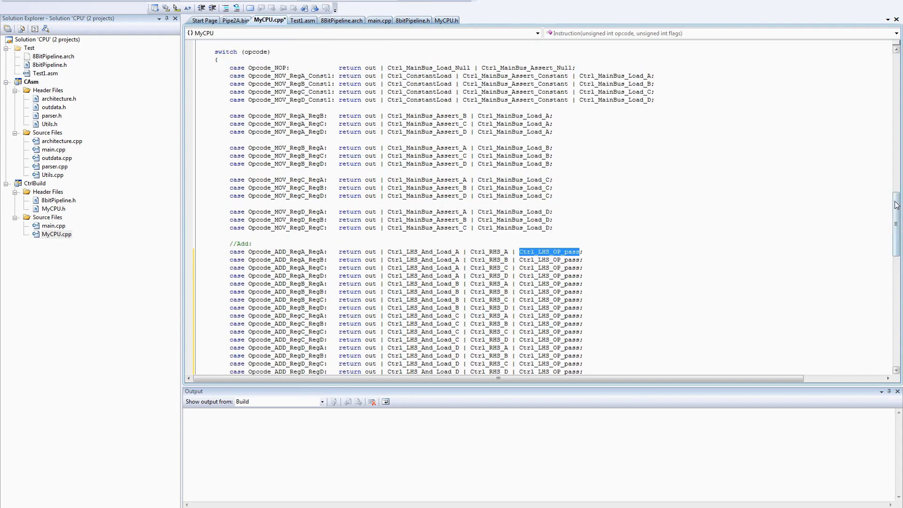
pyautogui.scroll(10, 636, 247)
pyautogui.scroll(3, 494, 212)
# - Insert a new Ctrl_RHS_OP_pass entry after Ctrl_LHS_OP_zero in the eCtrl enum
pyautogui.click(348, 189)
pyautogui.scroll(-10, 348, 191)
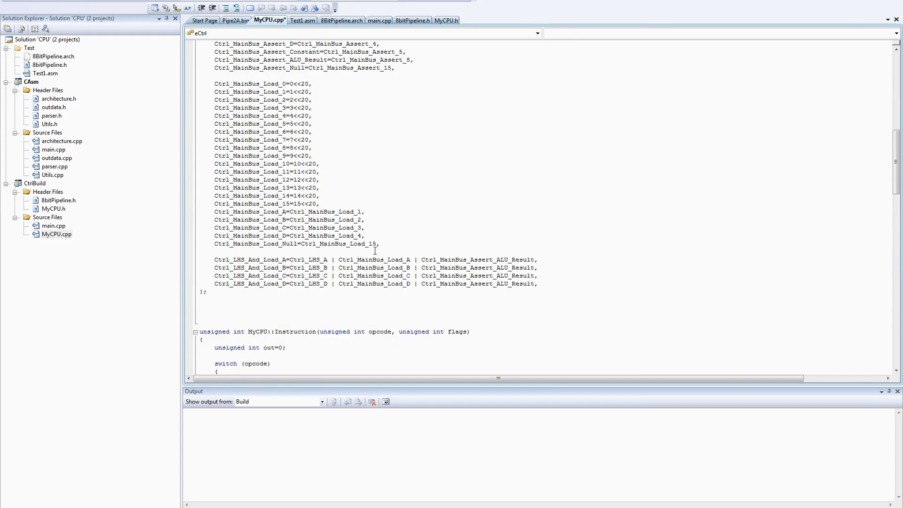
pyautogui.scroll(5, 402, 246)
pyautogui.scroll(5, 402, 245)
pyautogui.press('Return')
pyautogui.press('Return')
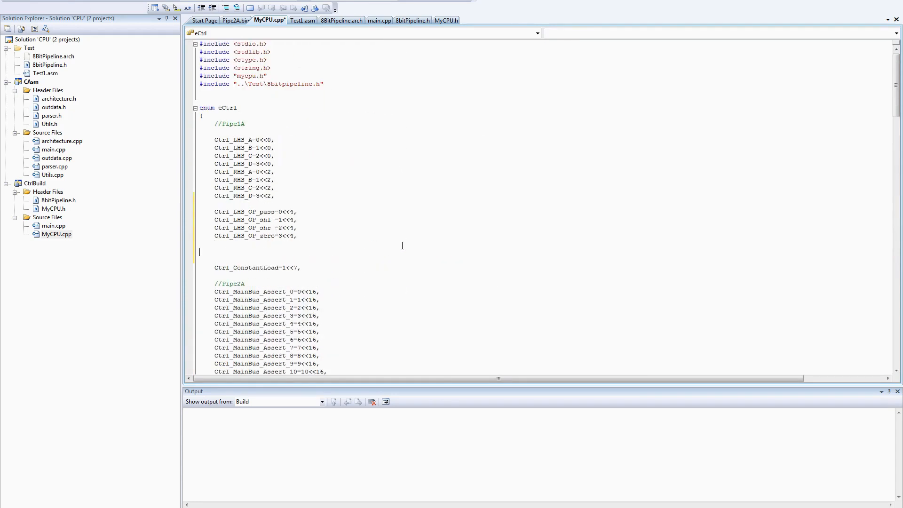
pyautogui.hotkey('ctrl', 'v')
pyautogui.press('Tab')
pyautogui.press('Right')
pyautogui.press('Right')
pyautogui.press('Right')
pyautogui.press('Delete')
pyautogui.write('R')
pyautogui.write('=')
# - Give Ctrl_RHS_OP_pass the value Ctrl_RHS_D
pyautogui.doubleClick(244, 197)
pyautogui.click(279, 252)
pyautogui.hotkey('ctrl', 'v')
# - Replace the RHS tokens on the four SHL case lines with Ctrl_RHS_OP_zero
pyautogui.doubleClick(244, 252)
pyautogui.scroll(-15, 689, 258)
pyautogui.scroll(-8, 688, 258)
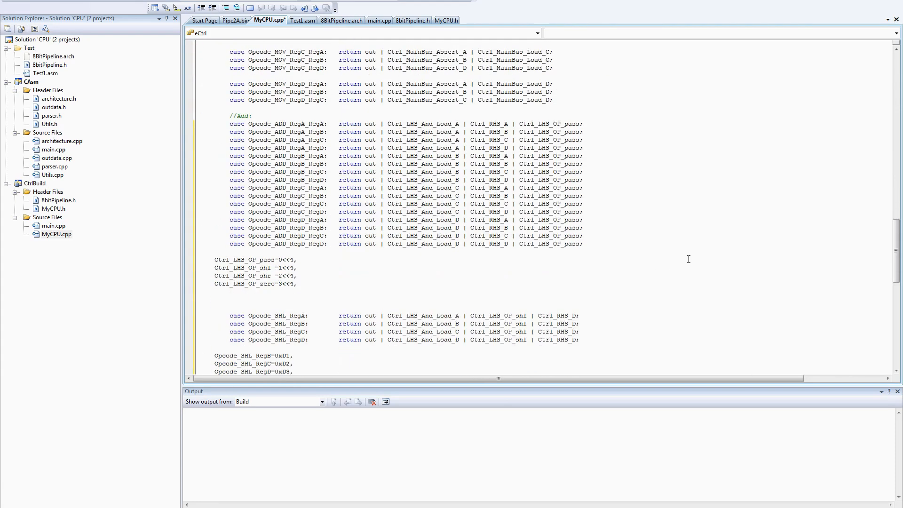
pyautogui.scroll(-5, 682, 261)
pyautogui.doubleClick(557, 268)
pyautogui.write('OP_pass')
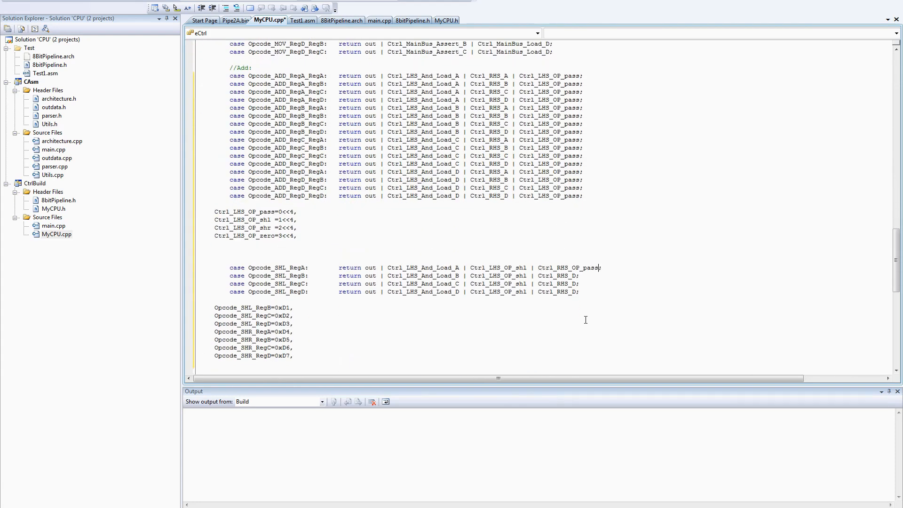
pyautogui.hotkey('ctrl', 'v')
pyautogui.scroll(15, 483, 314)
pyautogui.scroll(8, 482, 314)
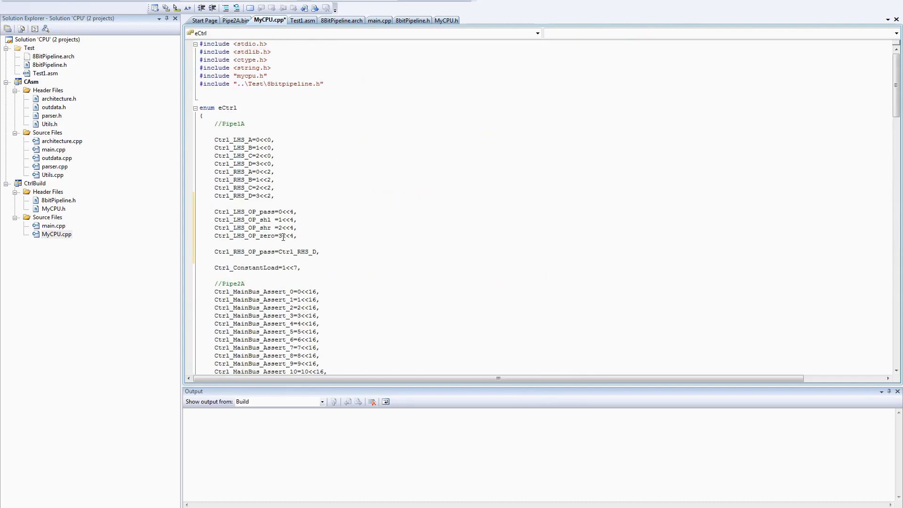
pyautogui.write('zero')
pyautogui.press('Delete')
pyautogui.press('Delete')
pyautogui.doubleClick(249, 251)
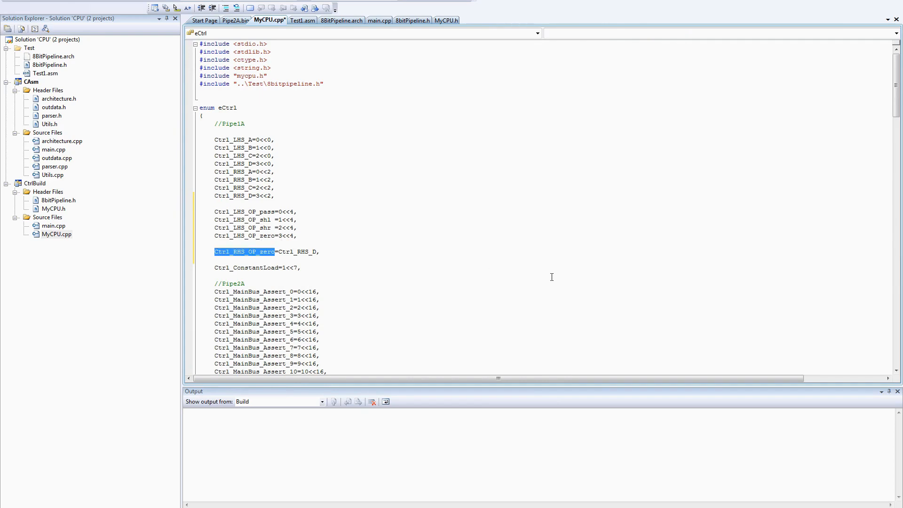
pyautogui.scroll(-12, 482, 283)
pyautogui.scroll(-10, 547, 267)
pyautogui.scroll(-4, 546, 266)
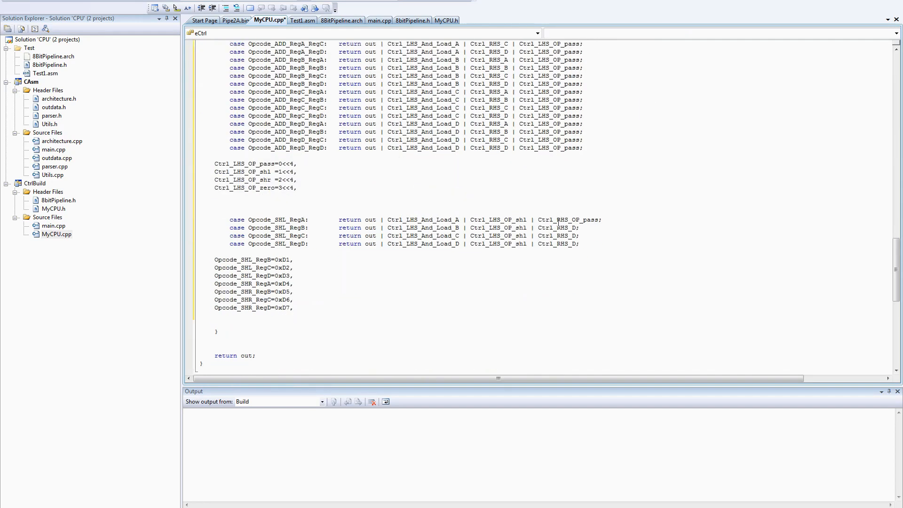
pyautogui.doubleClick(558, 219)
pyautogui.hotkey('ctrl', 'v')
pyautogui.hotkey('ctrl', 'v')
pyautogui.doubleClick(558, 243)
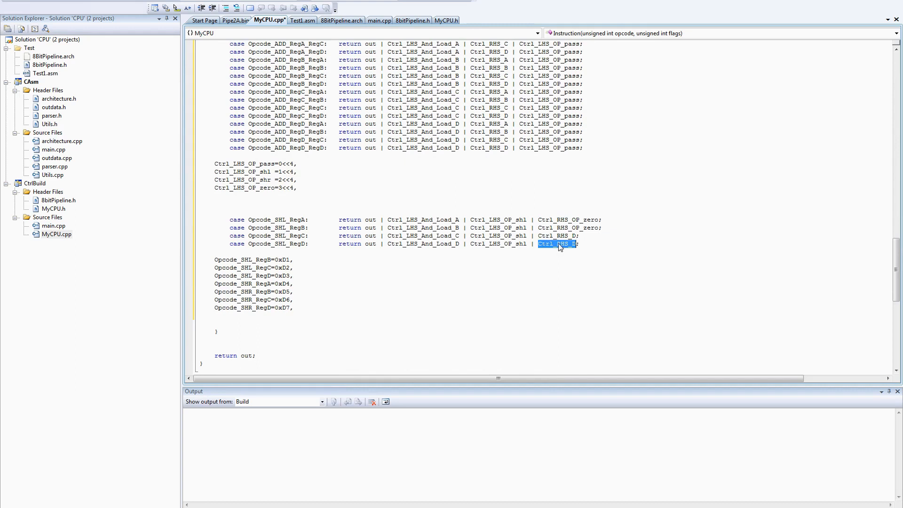
pyautogui.hotkey('ctrl', 'v')
pyautogui.doubleClick(557, 236)
pyautogui.hotkey('ctrl', 'v')
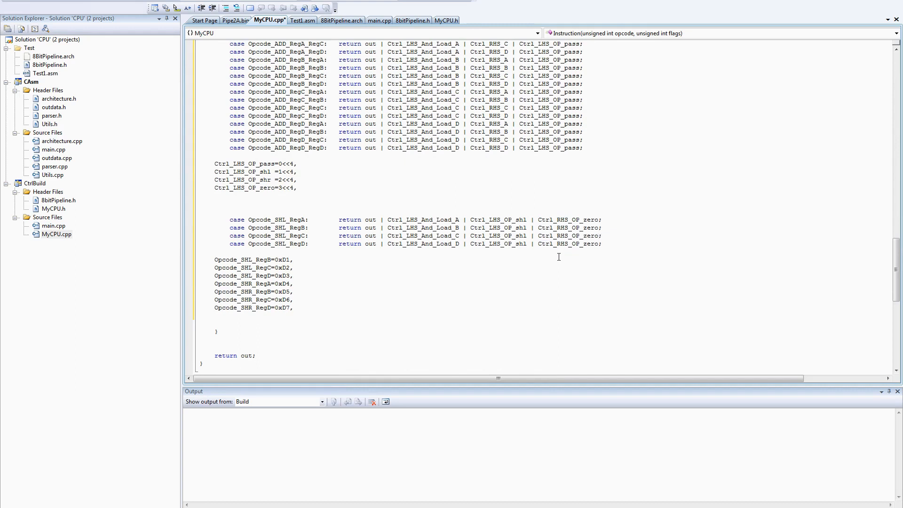
# - Duplicate the four SHL case lines below as SHR cases returning Ctrl_LHS_OP_shr | Ctrl_RHS_OP_zero
pyautogui.press('Return')
pyautogui.press('Return')
pyautogui.press('Return')
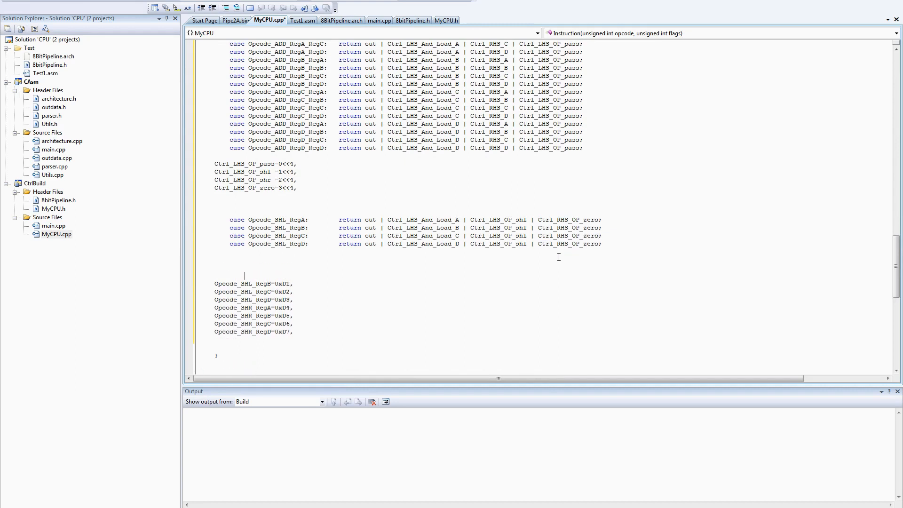
pyautogui.hotkey('shift', 'Up')
pyautogui.hotkey('shift', 'Up')
pyautogui.hotkey('shift', 'Up')
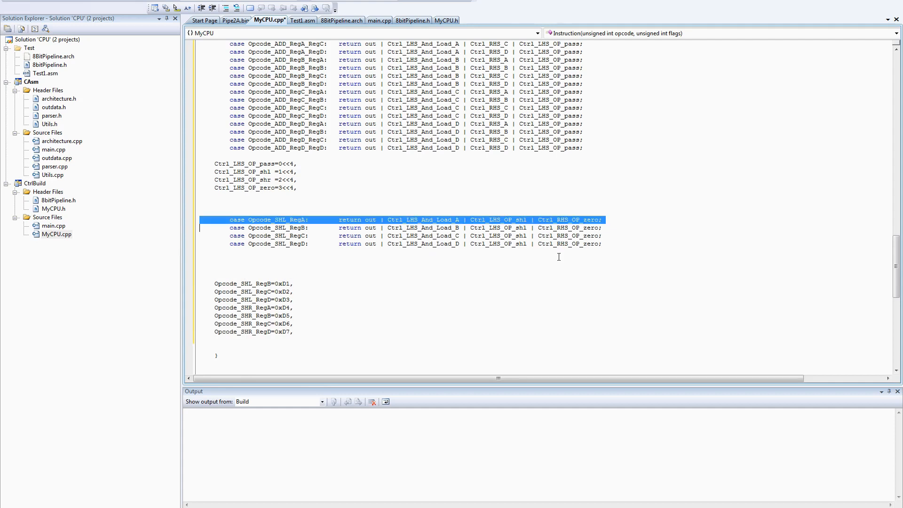
pyautogui.hotkey('ctrl', 'c')
pyautogui.hotkey('ctrl', 'v')
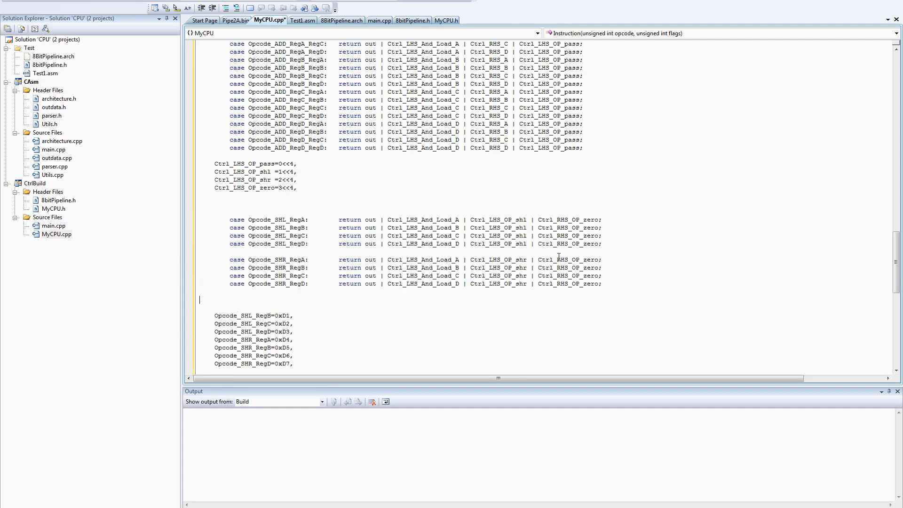
pyautogui.hotkey('ctrl', 'z')
pyautogui.hotkey('ctrl', 'z')
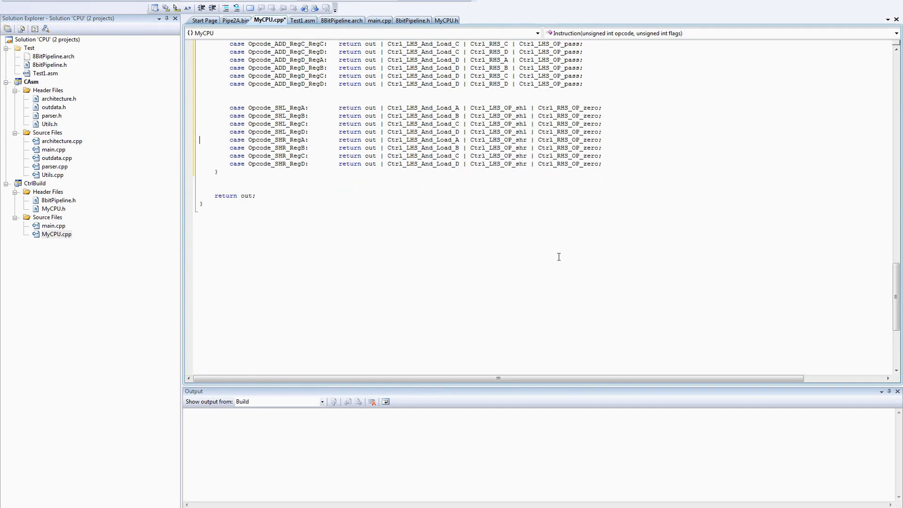
# - Save MyCPU.cpp and run CtrlBuild, rebuilding it to regenerate the Pipe ROM images
pyautogui.hotkey('alt', 'f')
pyautogui.press('s')
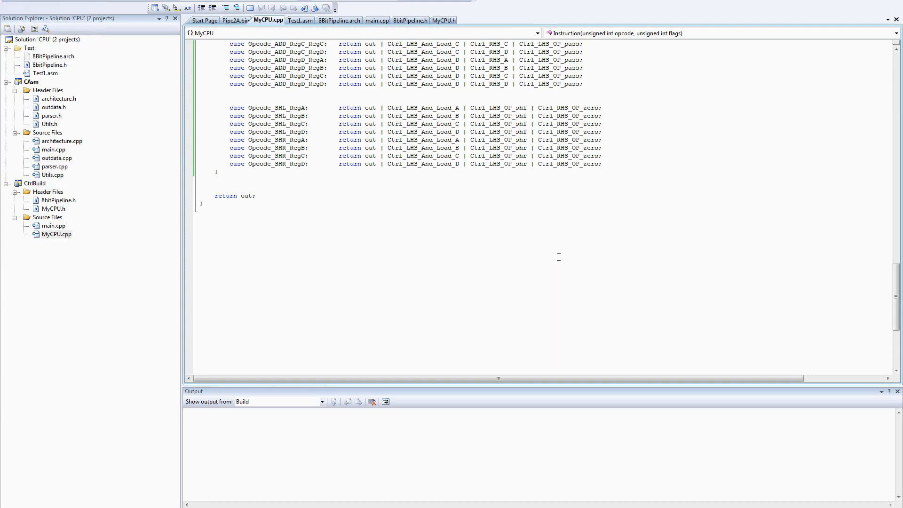
pyautogui.rightClick(31, 184)
pyautogui.click(57, 347)
pyautogui.press('Return')
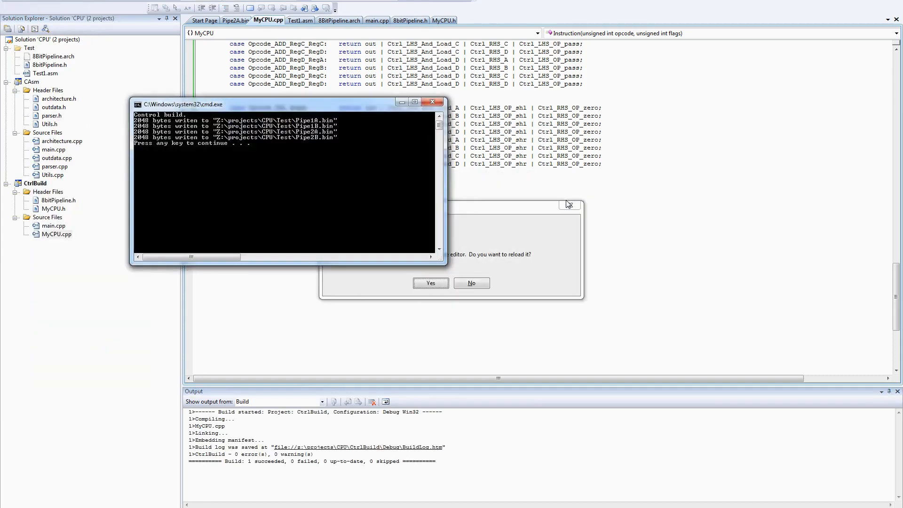
pyautogui.press('Return')
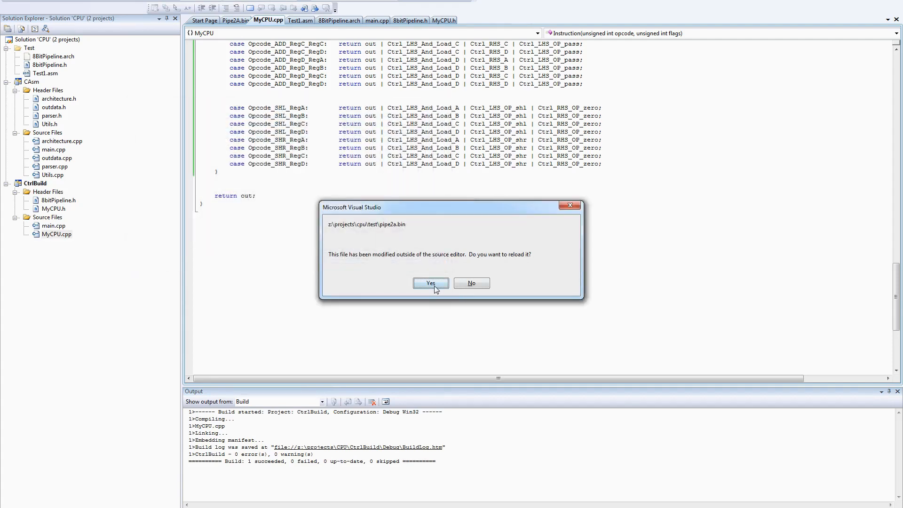
# - Reload the regenerated Pipe2A.bin and close its hex view
pyautogui.click(429, 283)
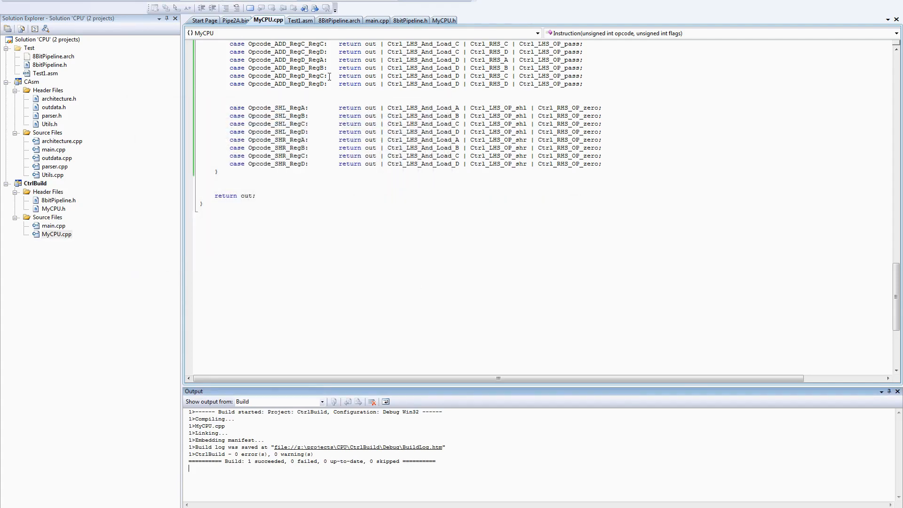
pyautogui.click(238, 20)
pyautogui.rightClick(238, 20)
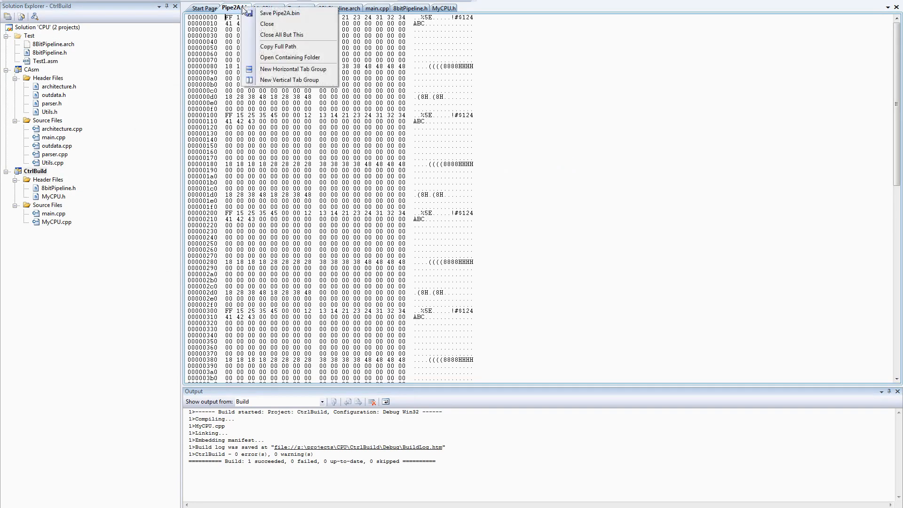
pyautogui.click(248, 61)
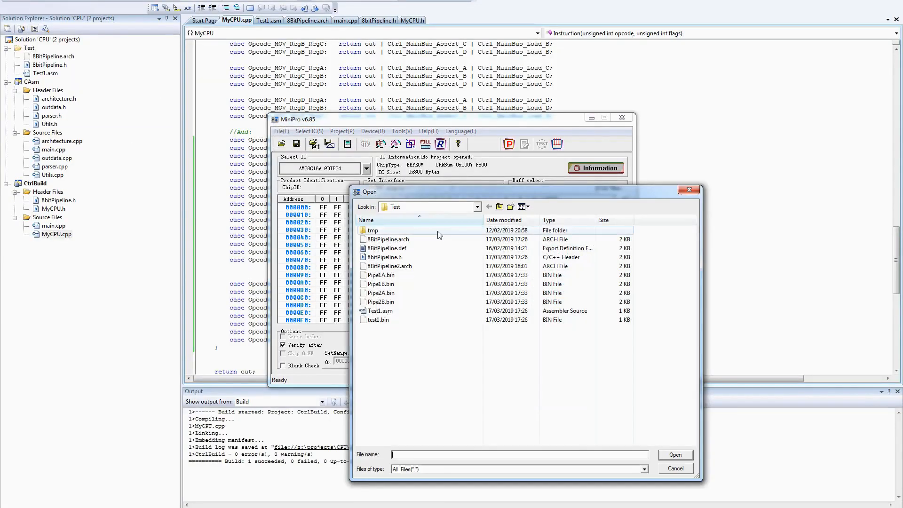
# - Program the loaded ROM image onto the AM28C16A chip and dismiss the report
pyautogui.click(462, 300)
pyautogui.click(372, 132)
pyautogui.click(381, 174)
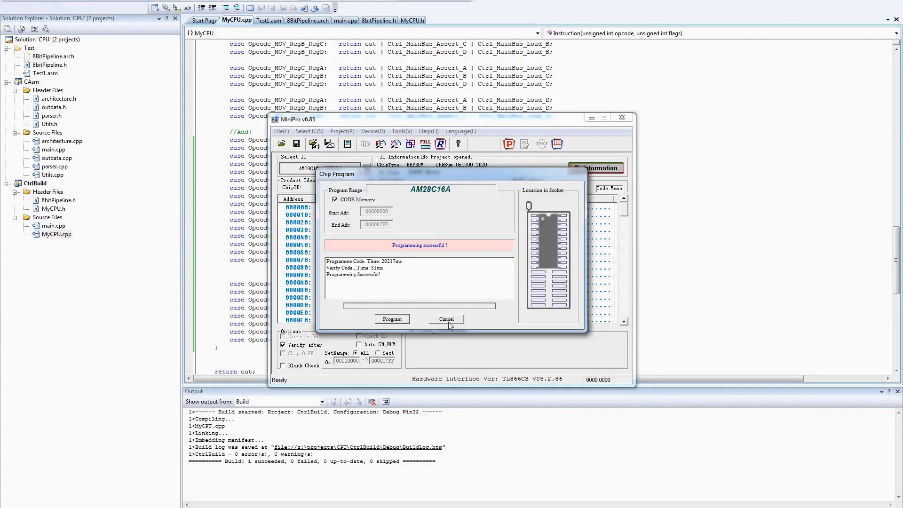
pyautogui.click(446, 318)
# - Load the next Pipe .bin image into the buffer and start programming it to the chip
pyautogui.click(282, 134)
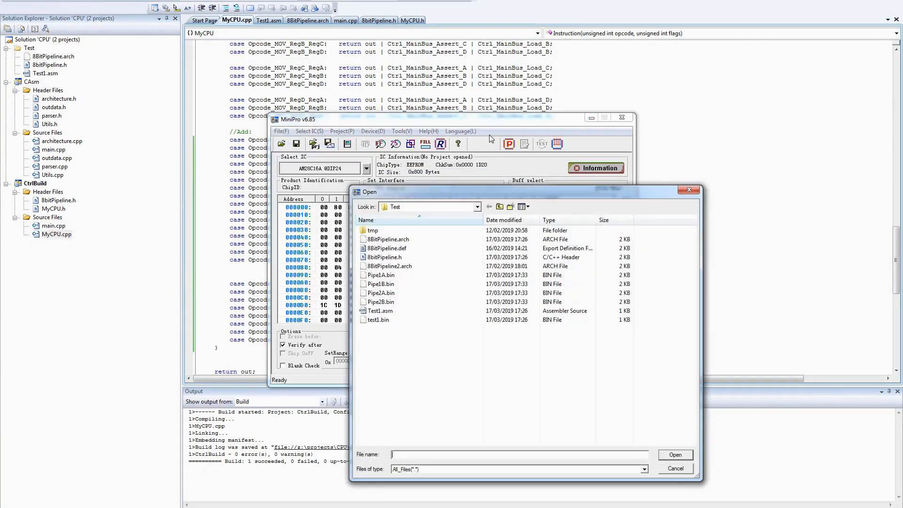
pyautogui.doubleClick(395, 288)
pyautogui.click(464, 303)
pyautogui.click(373, 131)
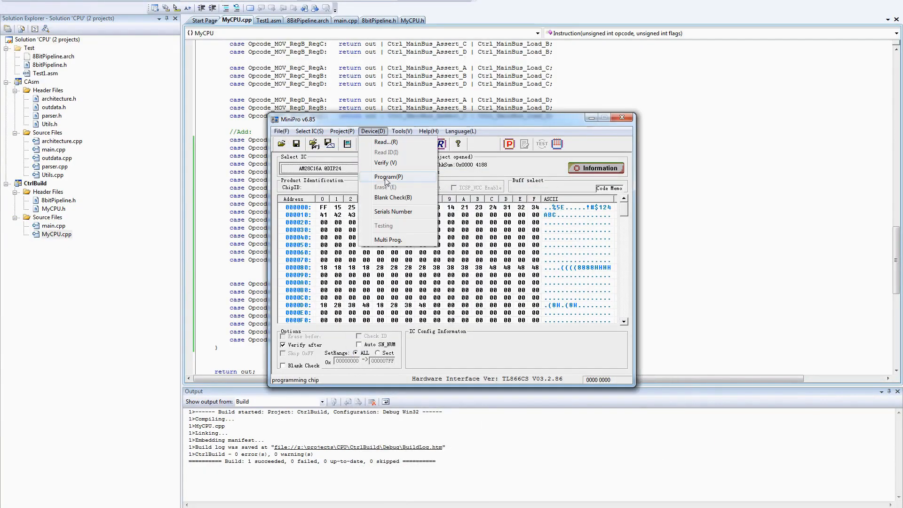
pyautogui.click(386, 178)
pyautogui.click(391, 318)
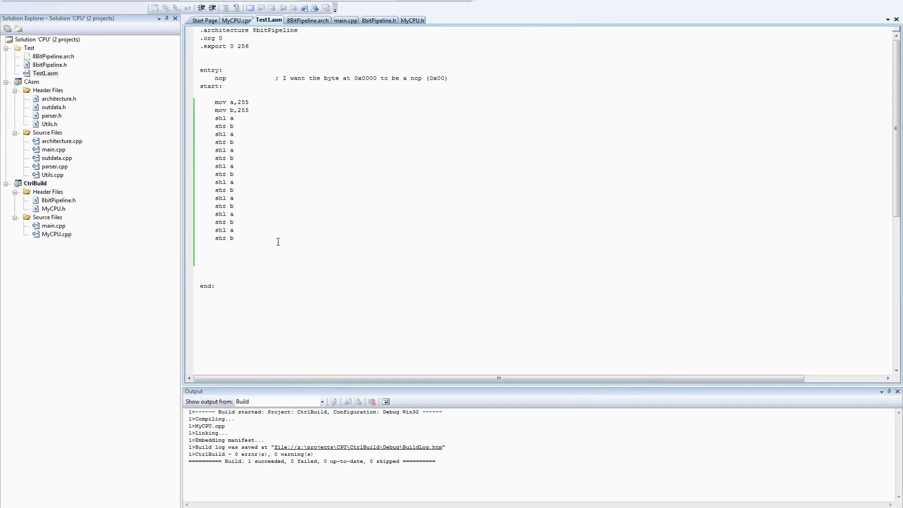
# - Delete the old mov 255 / shl / shr test lines from Test1.asm
pyautogui.moveTo(296, 247); pyautogui.dragTo(175, 104)
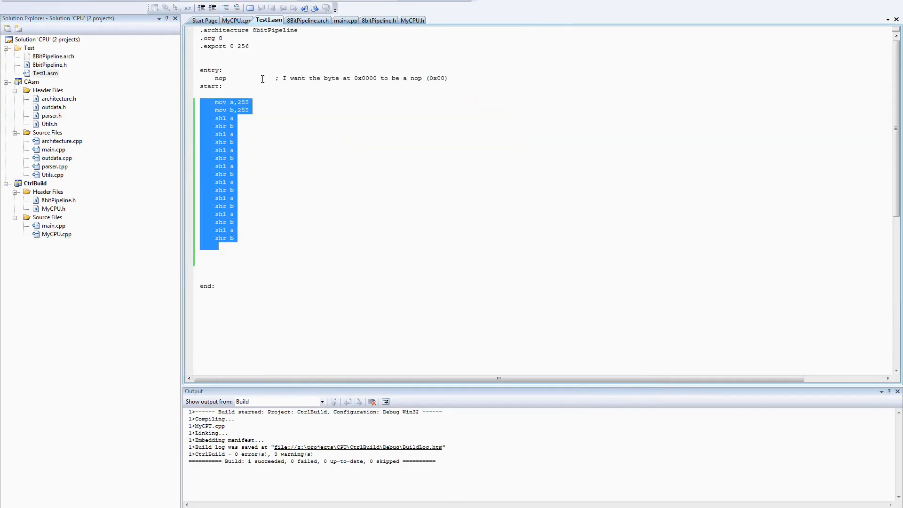
pyautogui.press('Delete')
pyautogui.write('1')
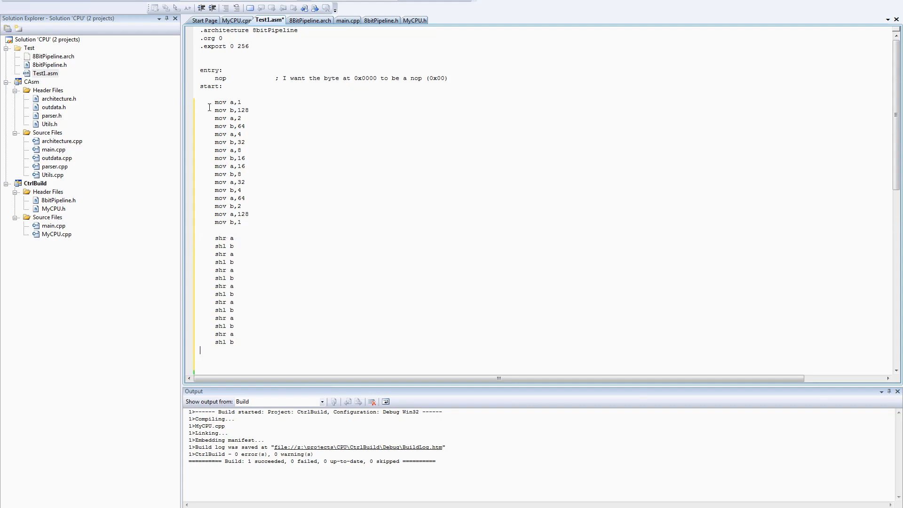
pyautogui.moveTo(209, 102); pyautogui.dragTo(234, 343)
# - Repeat the stepped mov a/b with shr a / shl b block by copy-paste, removing surplus copies
pyautogui.hotkey('ctrl', 'c')
pyautogui.hotkey('ctrl', 'v')
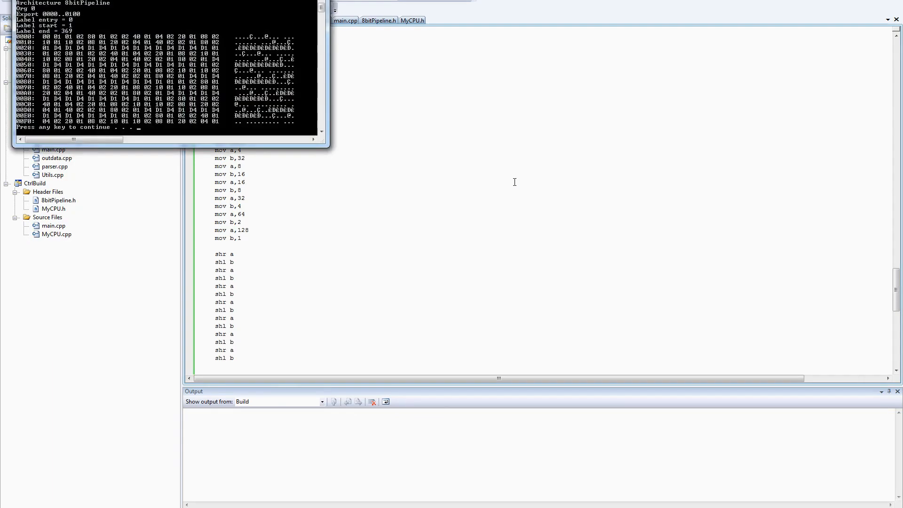
pyautogui.moveTo(208, 102); pyautogui.dragTo(234, 243)
pyautogui.press('Delete')
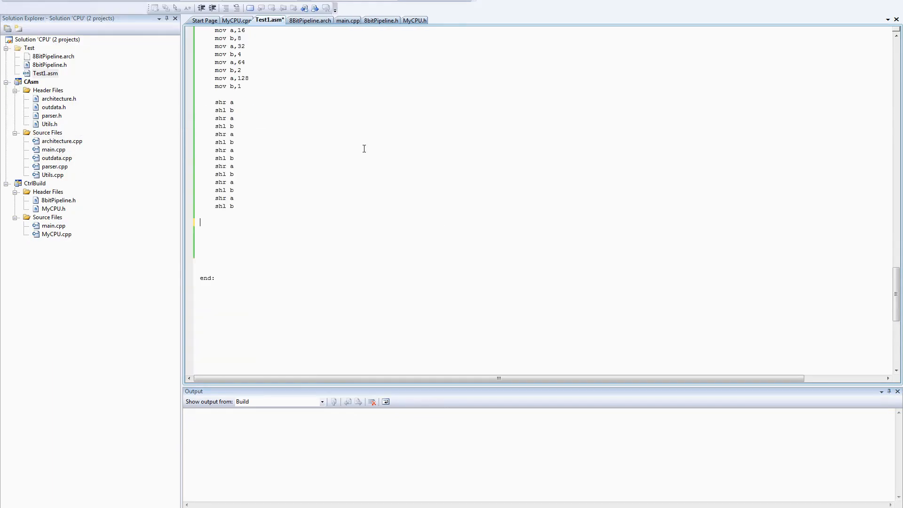
pyautogui.hotkey('ctrl', 'v')
pyautogui.scroll(5, 359, 148)
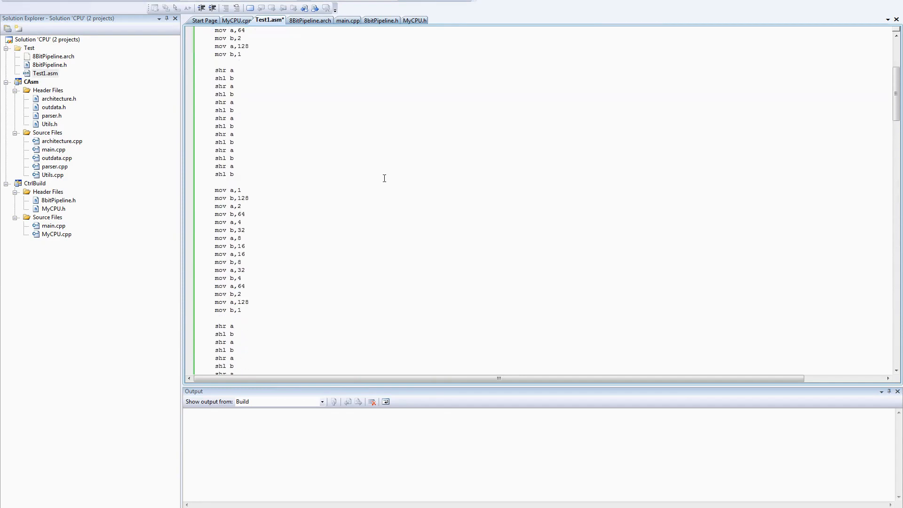
pyautogui.scroll(-6, 345, 192)
pyautogui.scroll(-4, 346, 192)
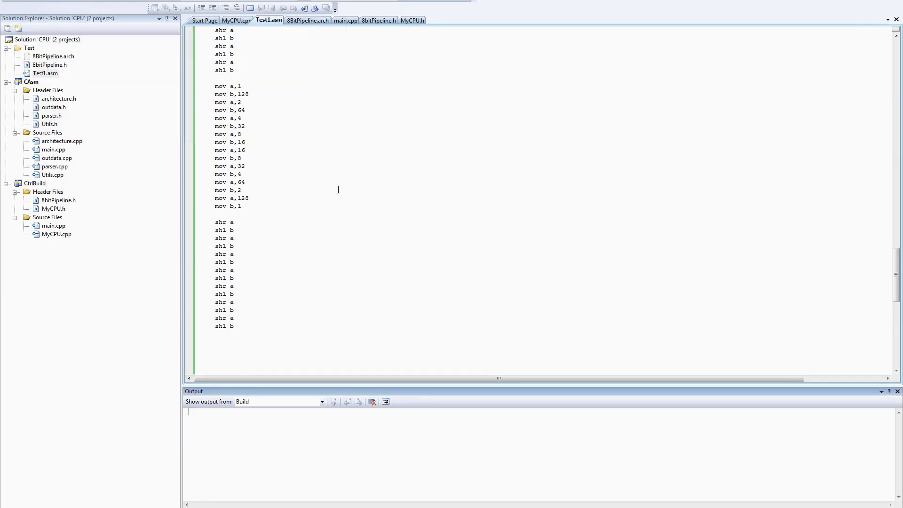
pyautogui.moveTo(204, 85); pyautogui.dragTo(236, 326)
pyautogui.press('Delete')
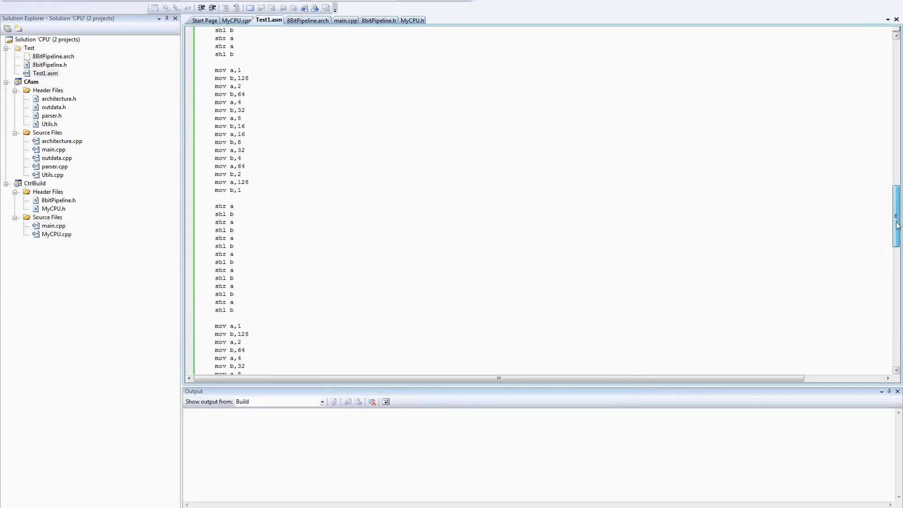
# - Replace the code after mov b,128 with add a,a / shr b and shr a / add b,b blocks and assemble
pyautogui.moveTo(244, 371); pyautogui.dragTo(210, 118)
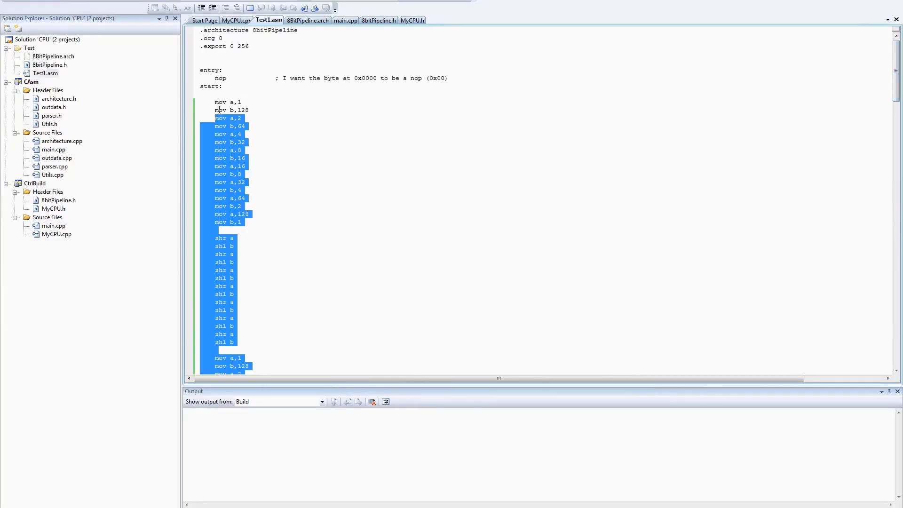
pyautogui.press('Delete')
pyautogui.write('add b,b')
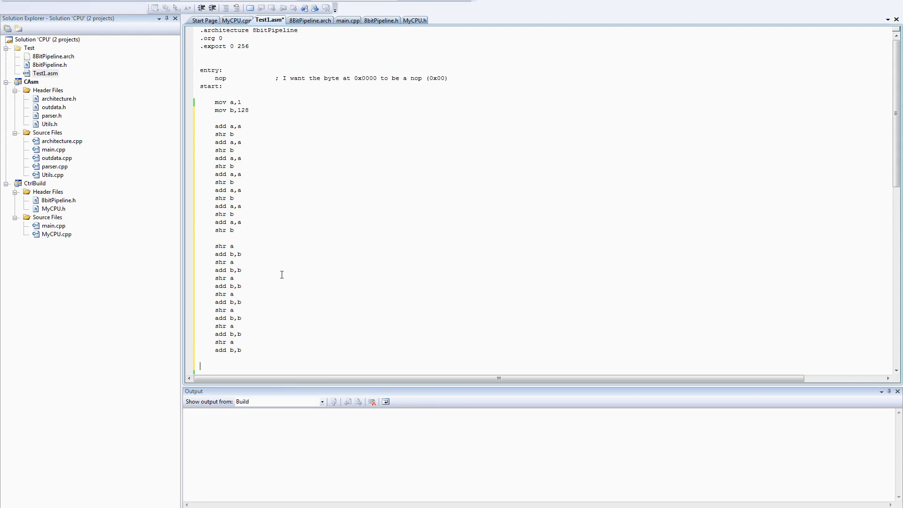
pyautogui.hotkey('ctrl', 'F5')
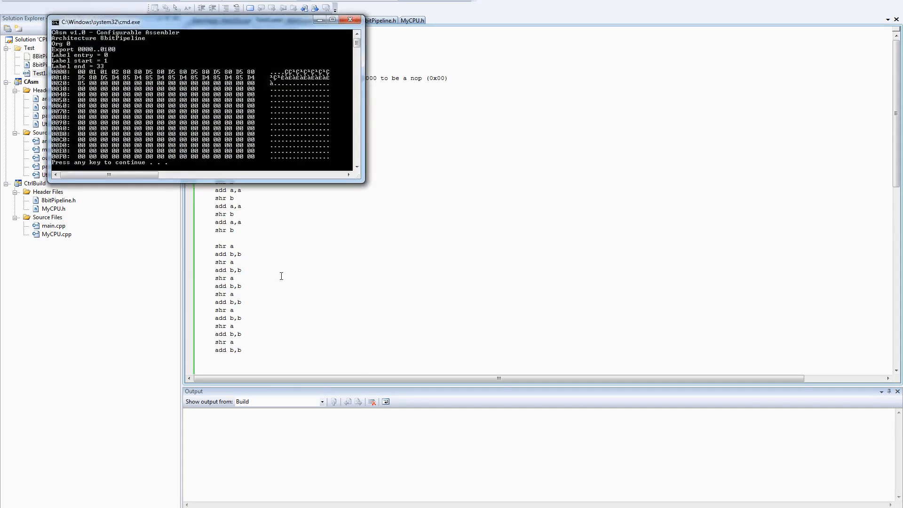
pyautogui.press('Return')
# - Paste another copy of the add/shr blocks and reassemble to fill 256 bytes
pyautogui.hotkey('ctrl', 'c')
pyautogui.hotkey('ctrl', 'v')
pyautogui.hotkey('ctrl', 'v')
pyautogui.hotkey('ctrl', 'v')
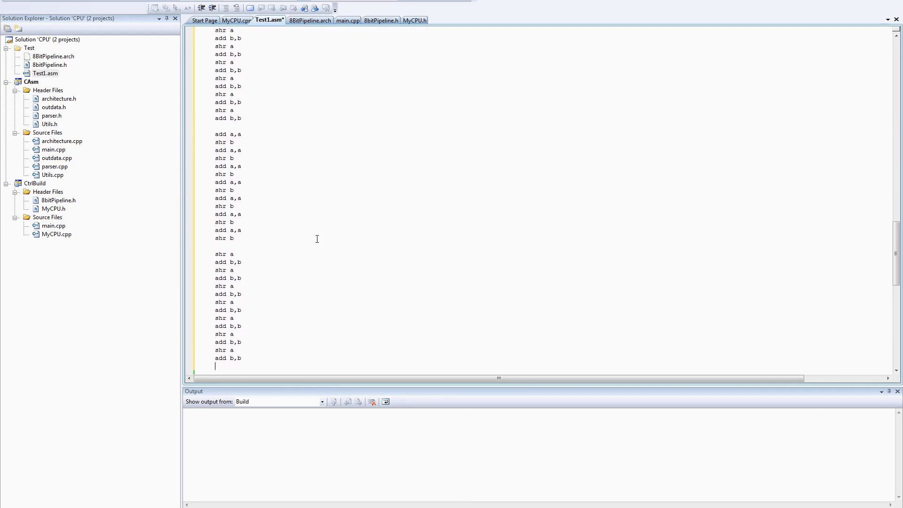
pyautogui.hotkey('ctrl', 'F5')
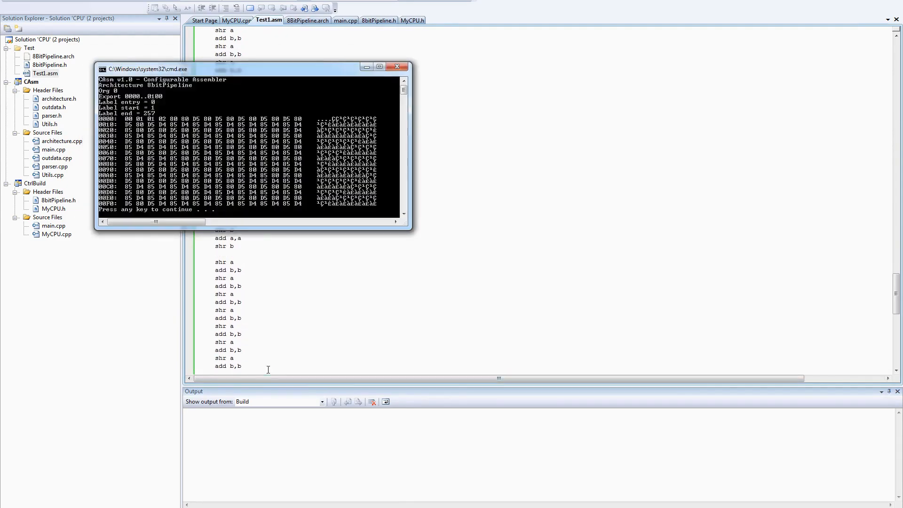
pyautogui.press('Return')
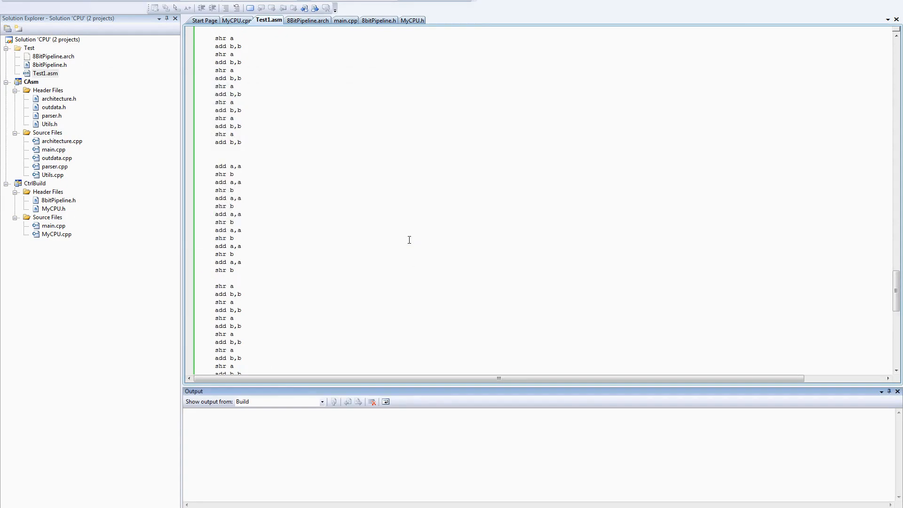